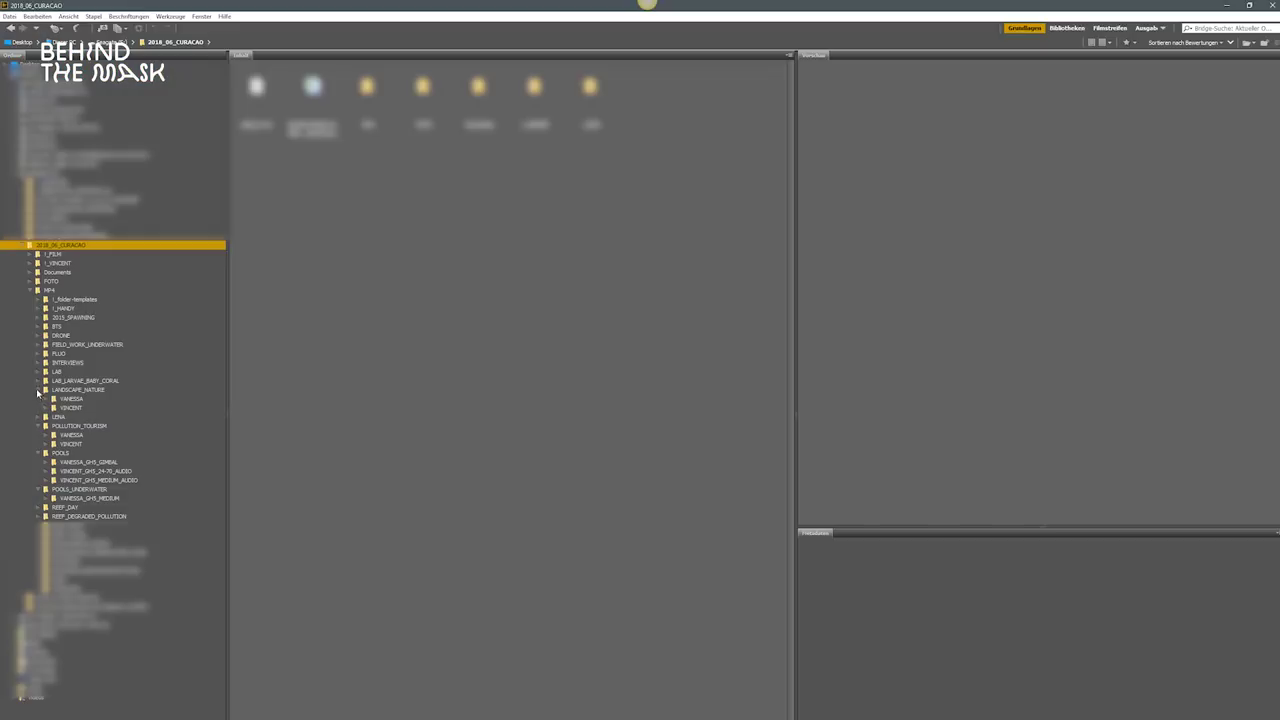
# Step: Collapse LANDSCAPE_NATURE, POLLUTION_TOURISM, POOLS and POOLS_UNDERWATER, then show the fisheye demo folder's clips
pyautogui.click(37, 390)
pyautogui.click(38, 407)
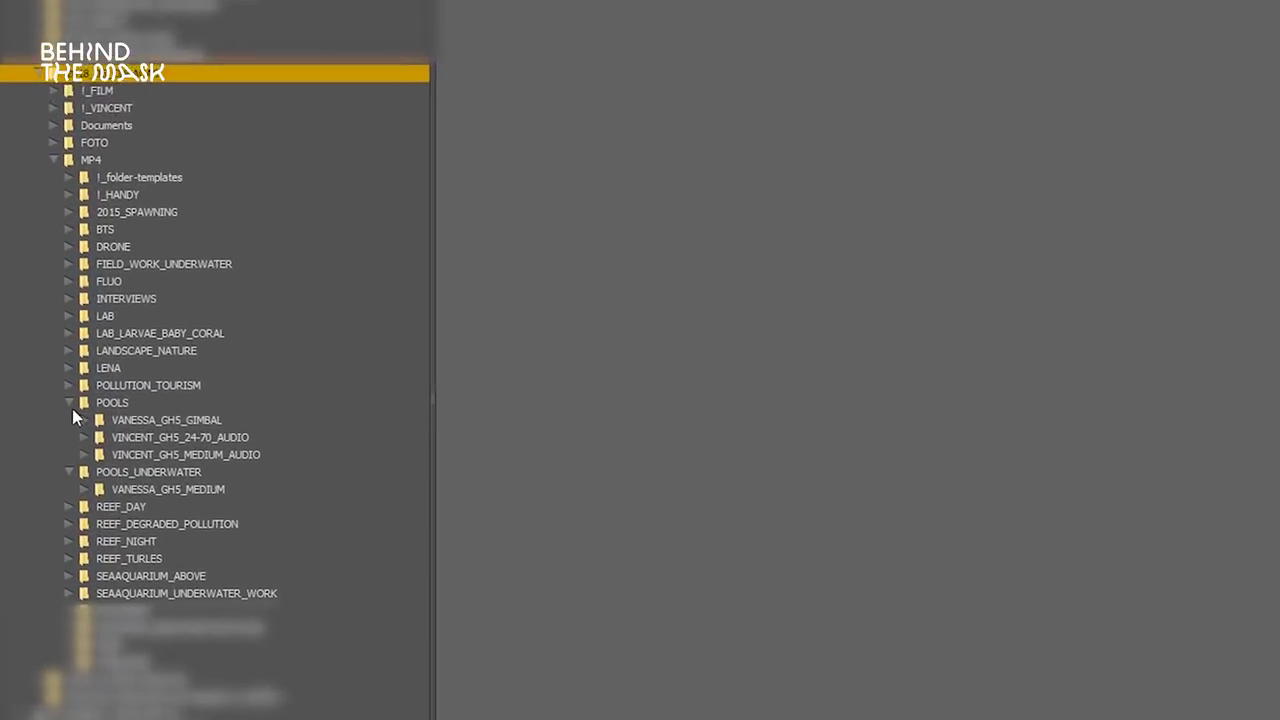
pyautogui.click(76, 401)
pyautogui.click(74, 419)
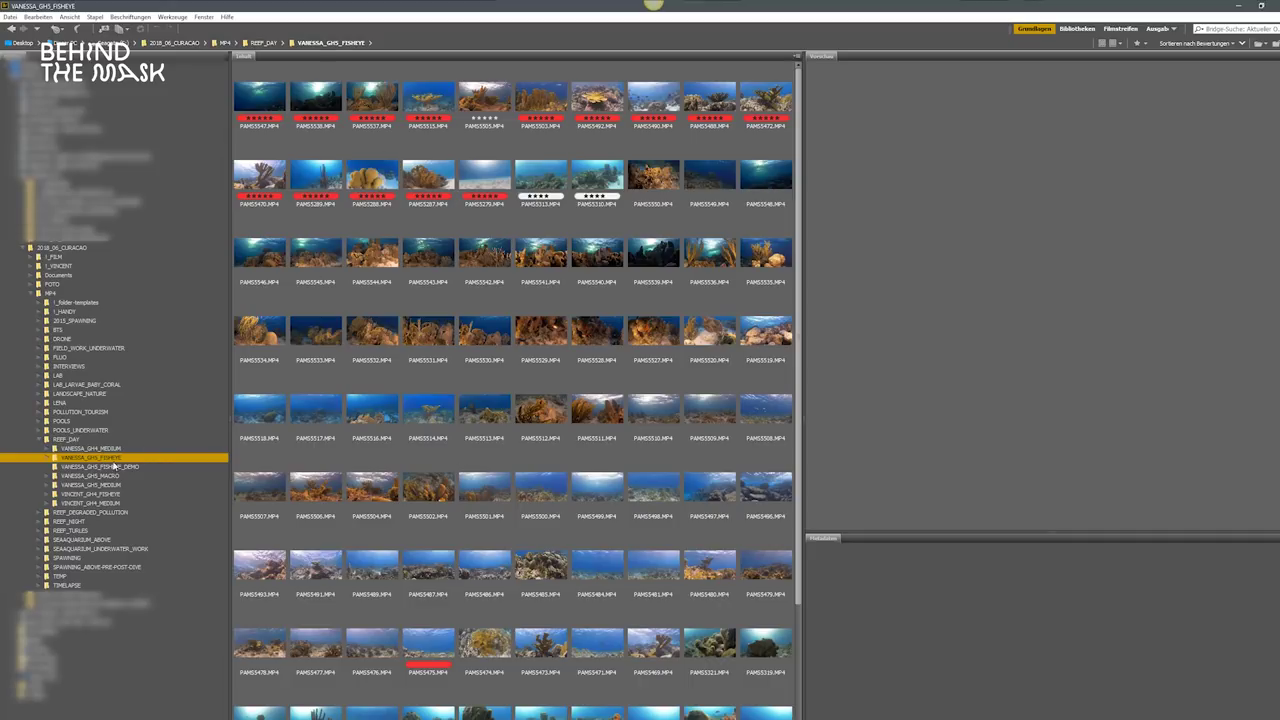
pyautogui.click(84, 467)
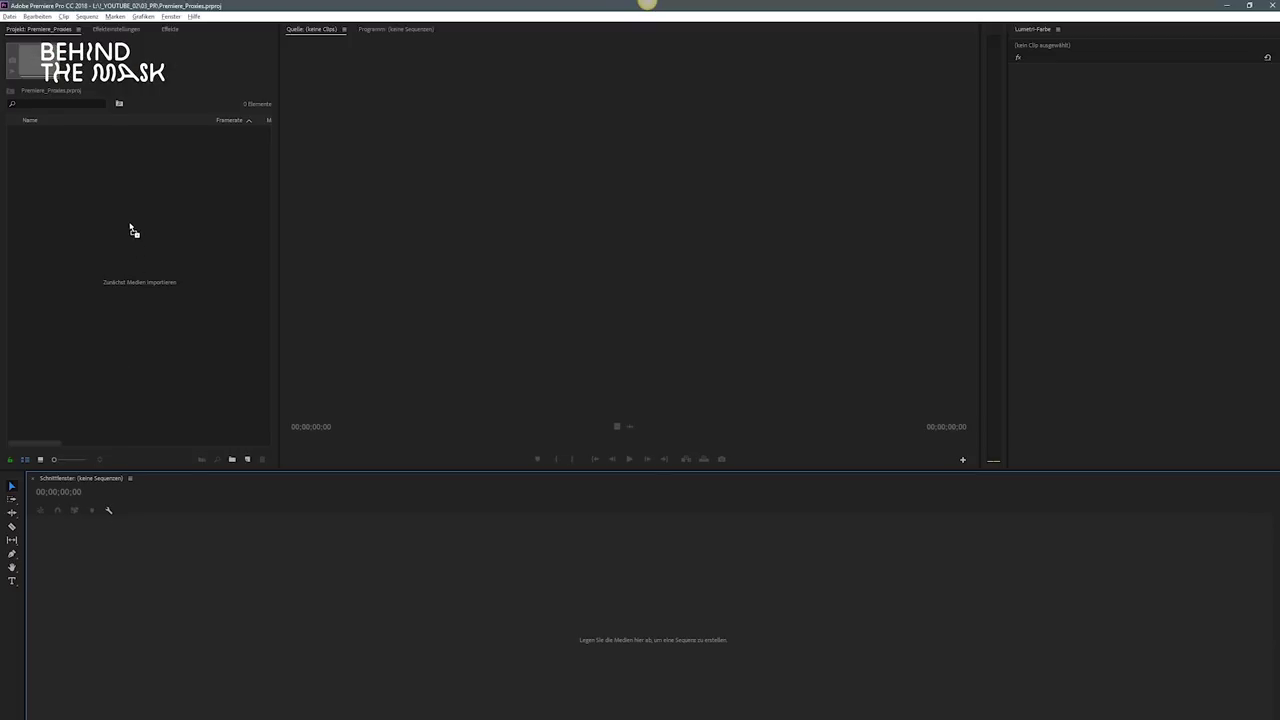
# Step: Import the VANESSA_GHS_FISHEYE_DEMO folder, view items as thumbnails, and browse its nine clips
pyautogui.moveTo(133, 231); pyautogui.dragTo(130, 227)
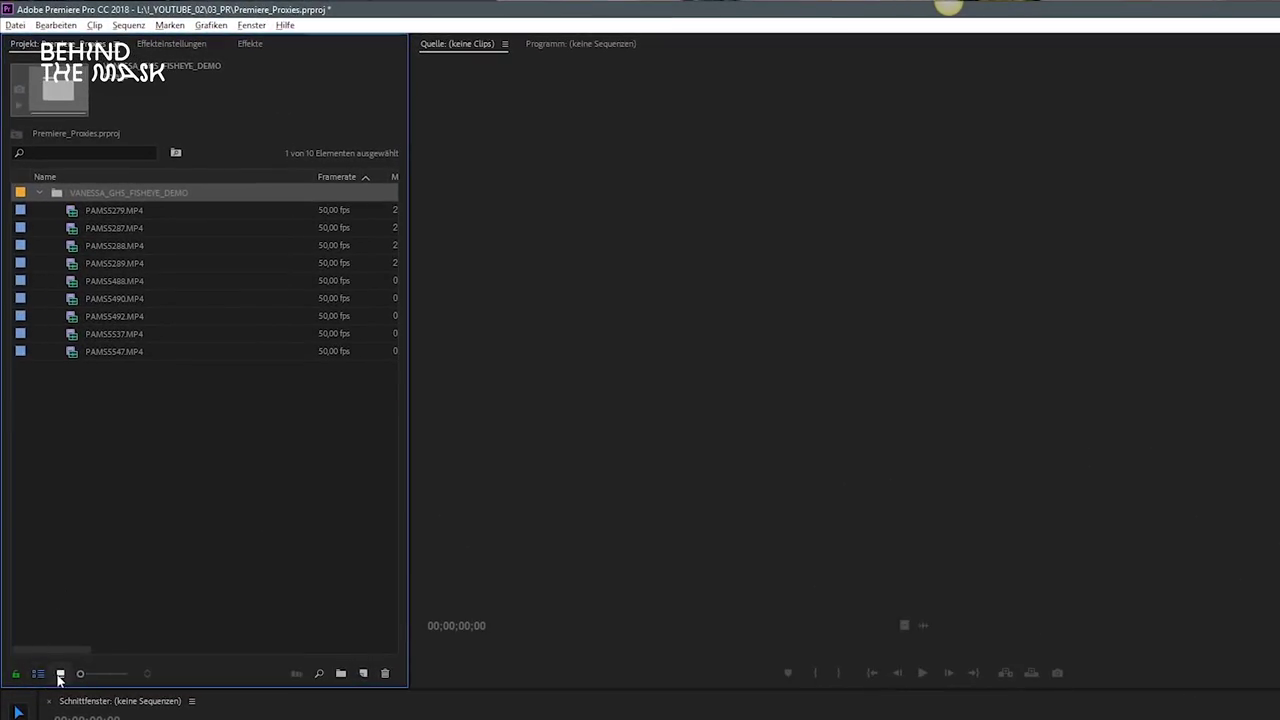
pyautogui.click(60, 674)
pyautogui.doubleClick(86, 226)
pyautogui.click(170, 430)
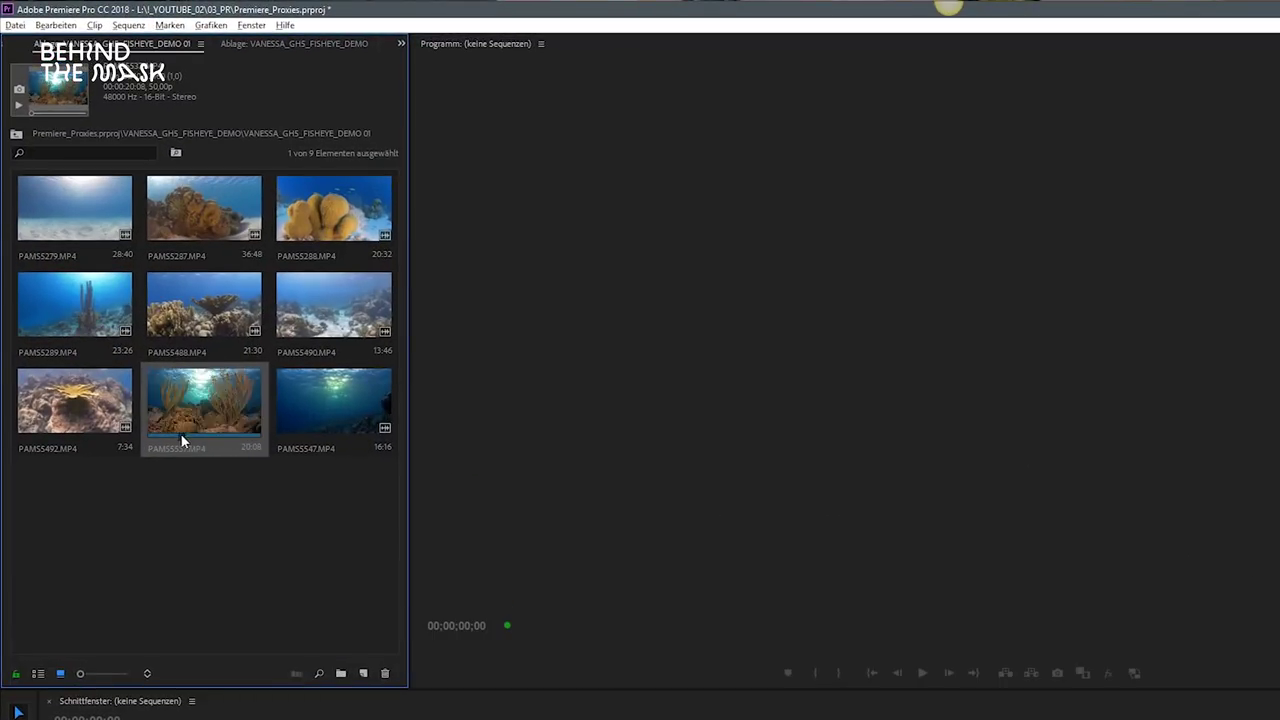
pyautogui.click(217, 507)
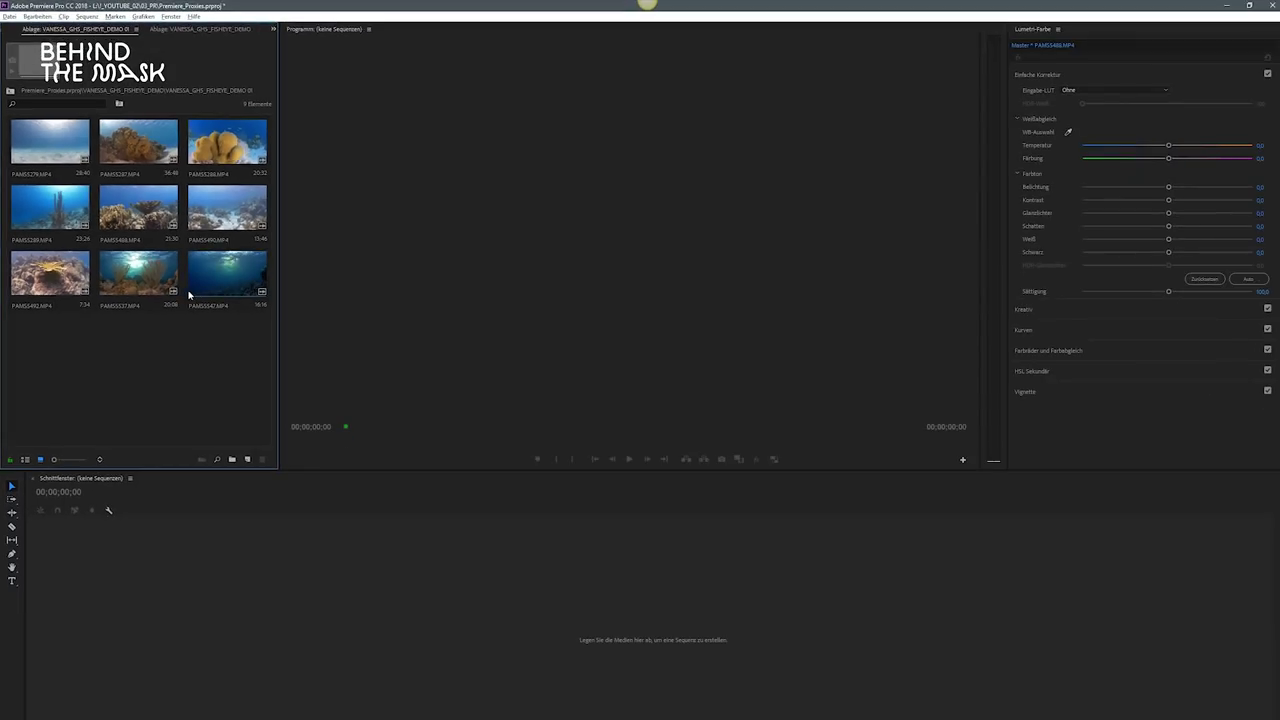
pyautogui.click(25, 462)
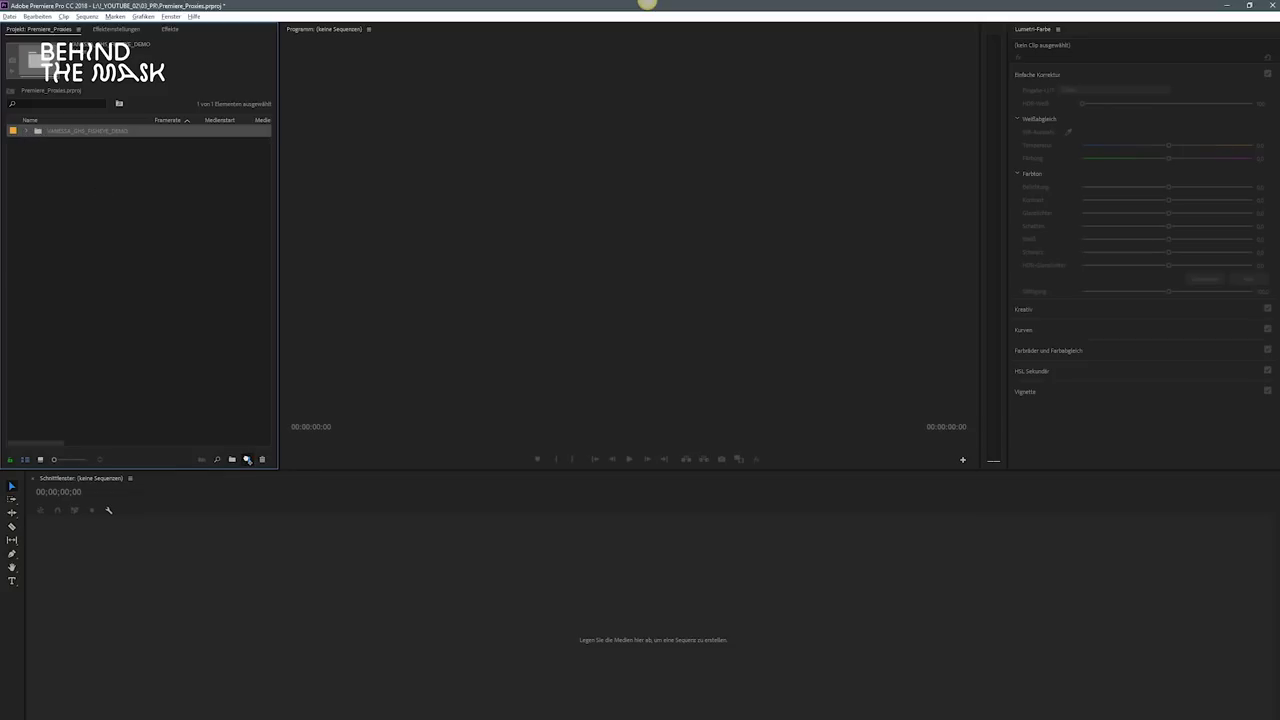
# Step: Create a sequence from the fisheye demo bin's clips and expand the V1 track
pyautogui.click(247, 459)
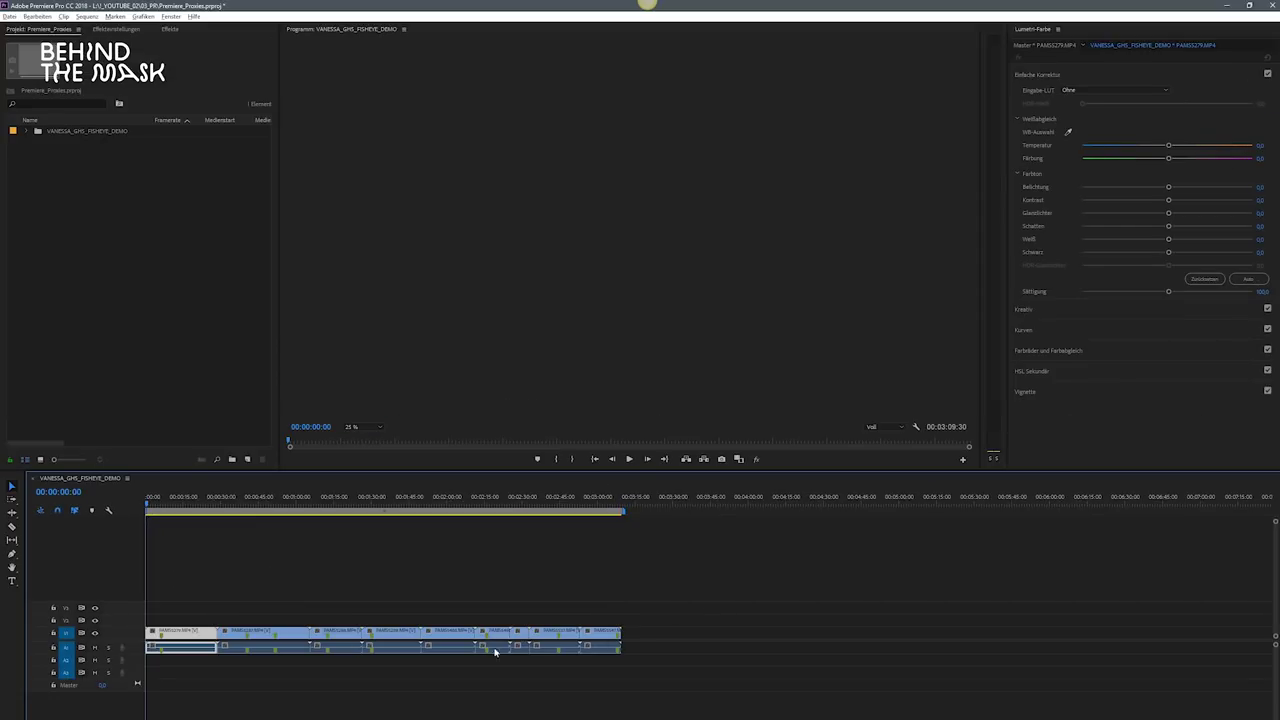
pyautogui.doubleClick(128, 631)
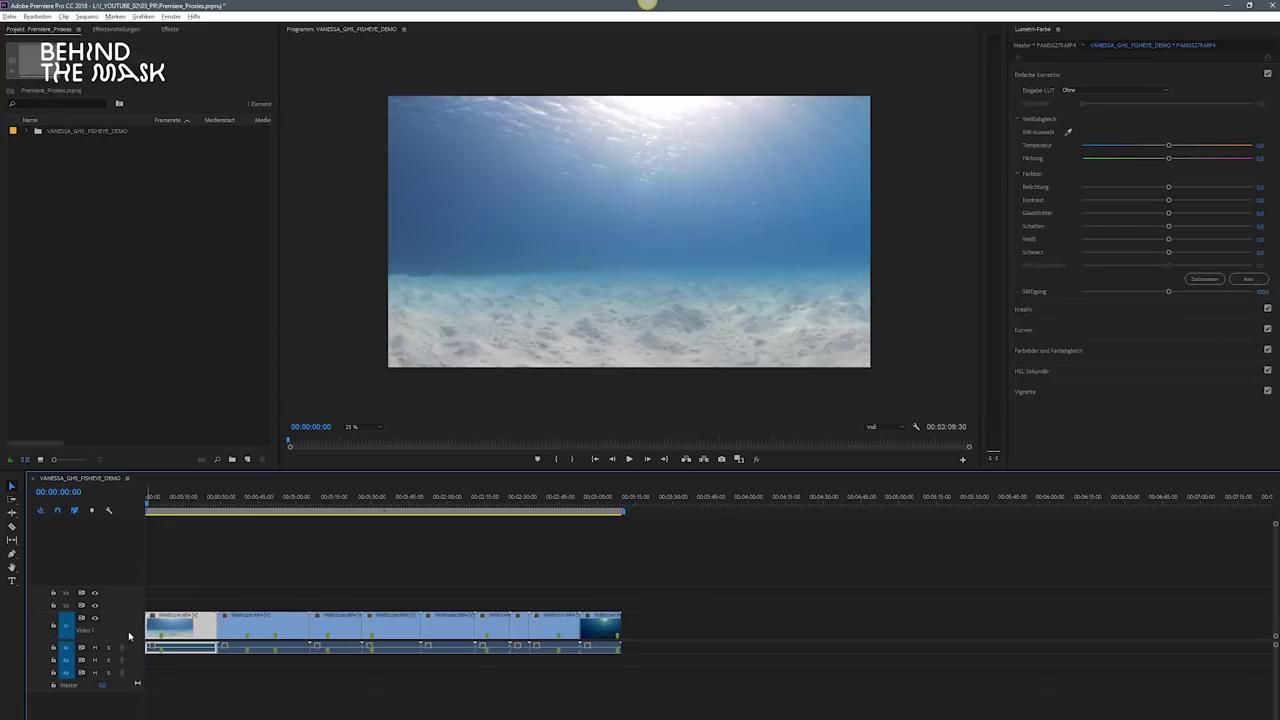
pyautogui.click(26, 132)
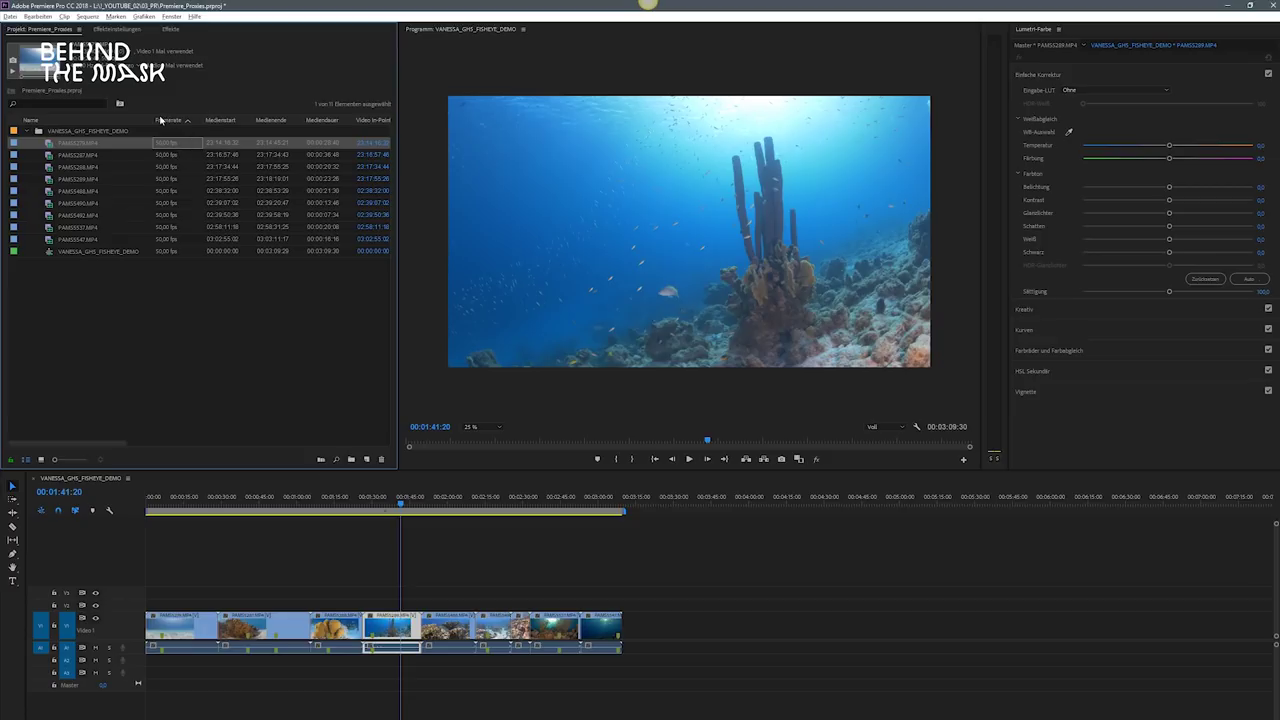
# Step: Play back the sequence from the start and from the second clip at 00:00:39:20
pyautogui.moveTo(222, 498); pyautogui.dragTo(168, 528)
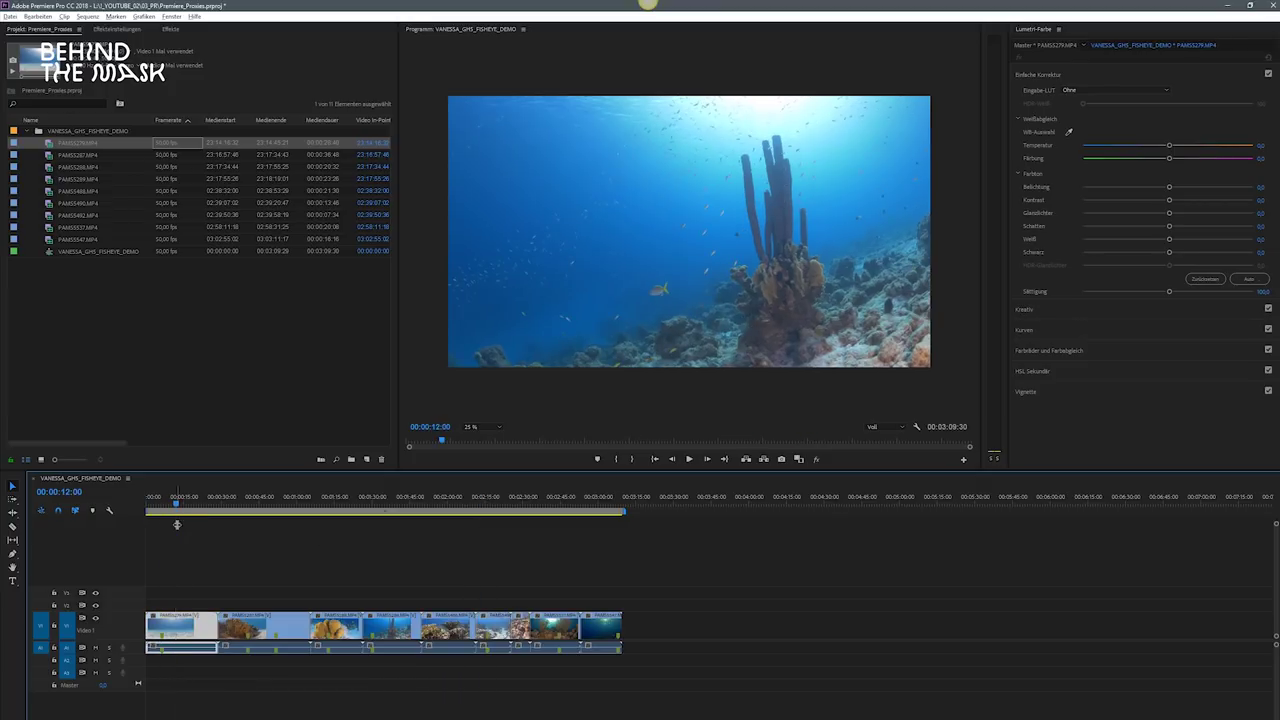
pyautogui.click(690, 460)
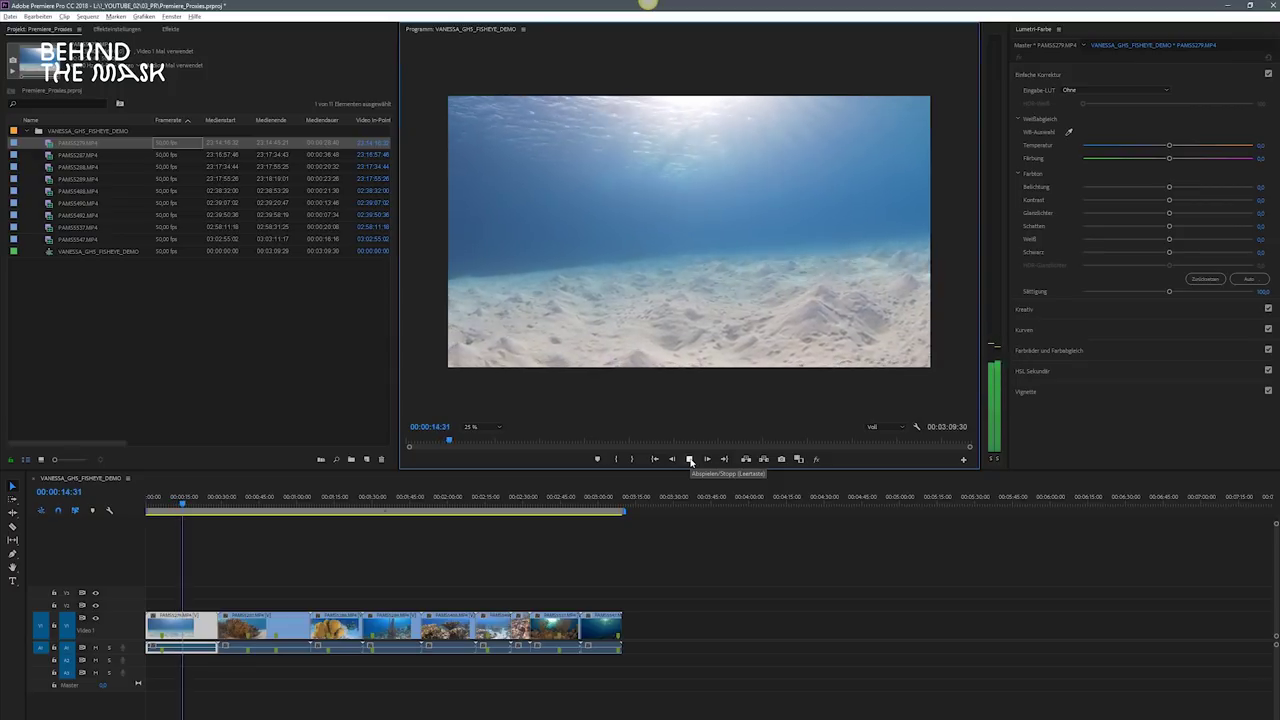
pyautogui.click(690, 460)
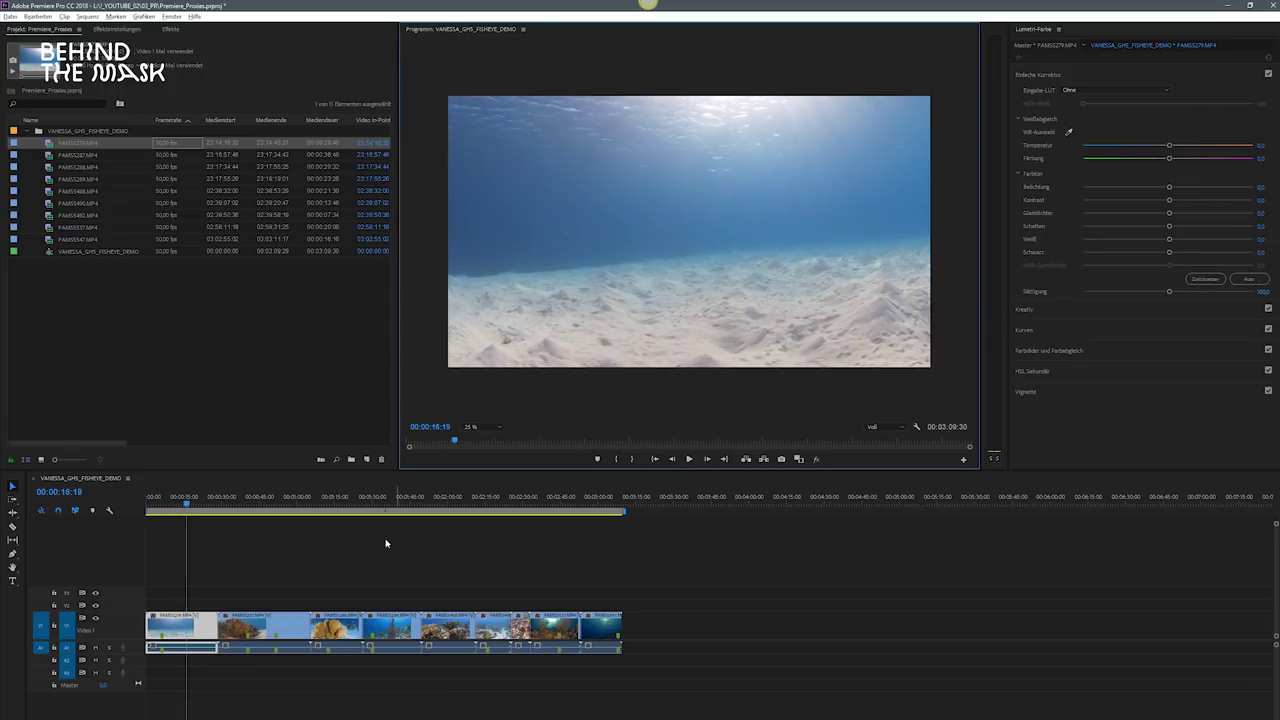
pyautogui.click(245, 503)
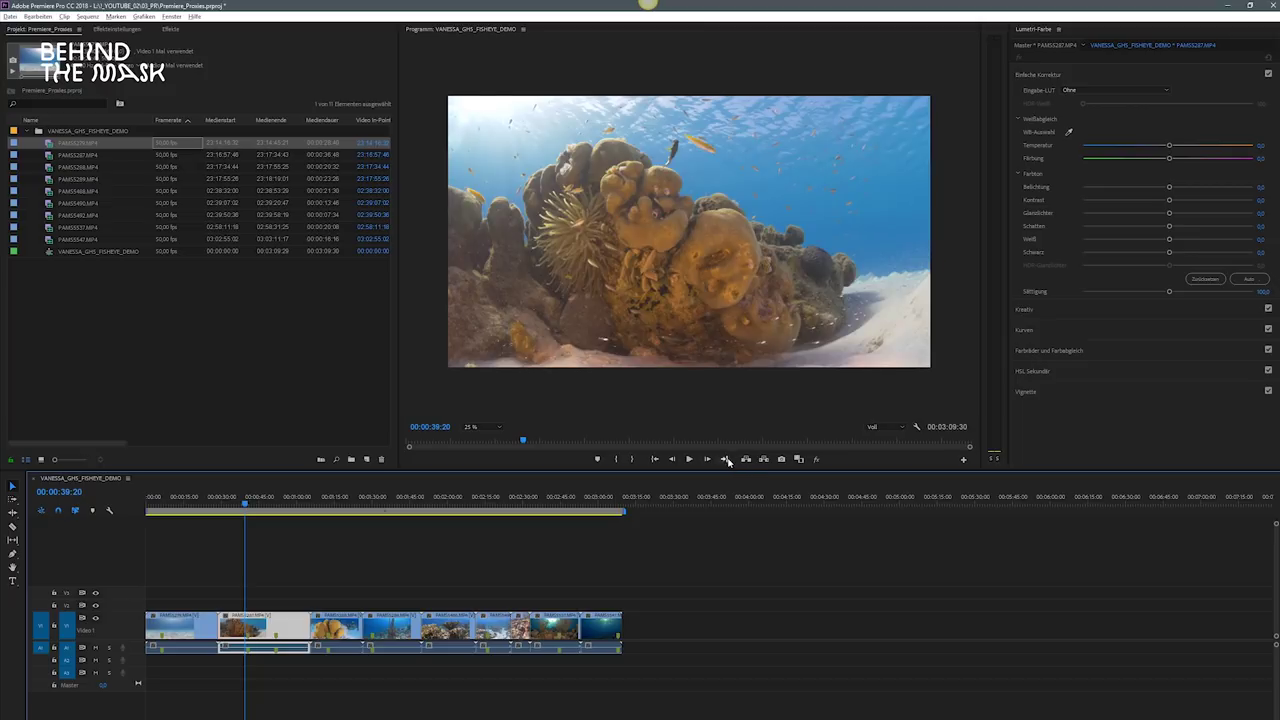
pyautogui.click(690, 460)
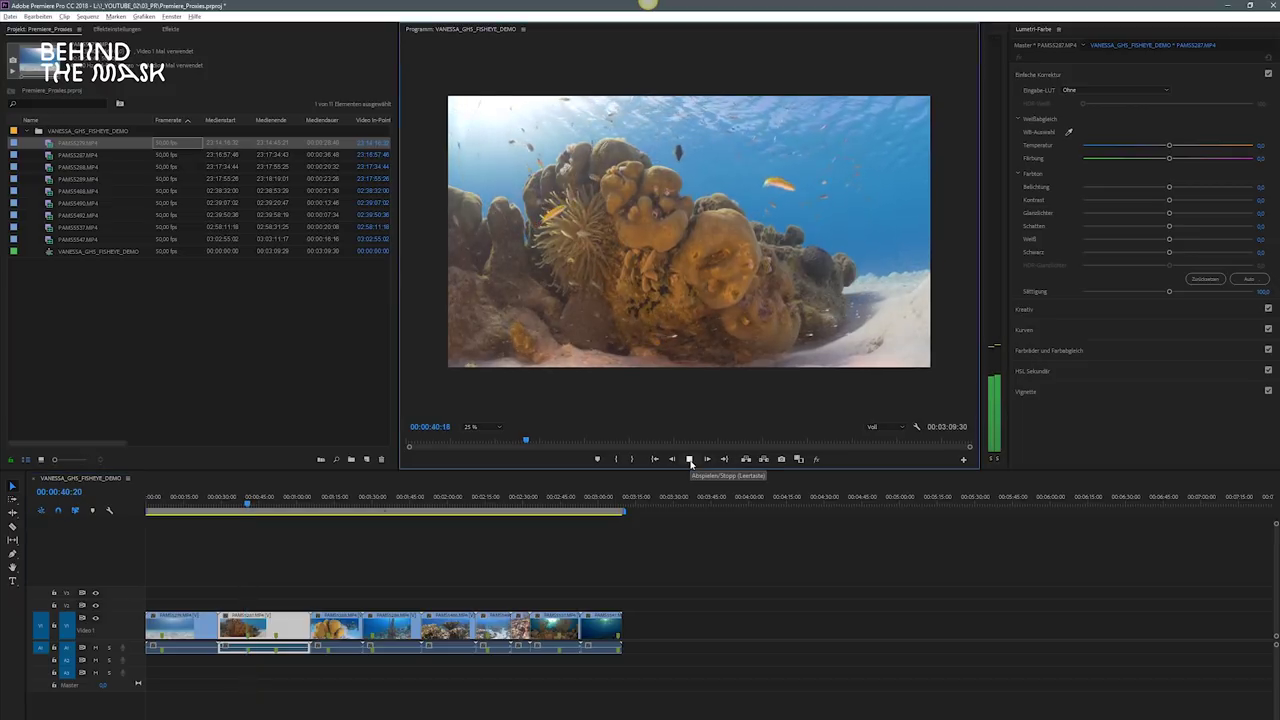
pyautogui.moveTo(451, 500); pyautogui.dragTo(451, 569)
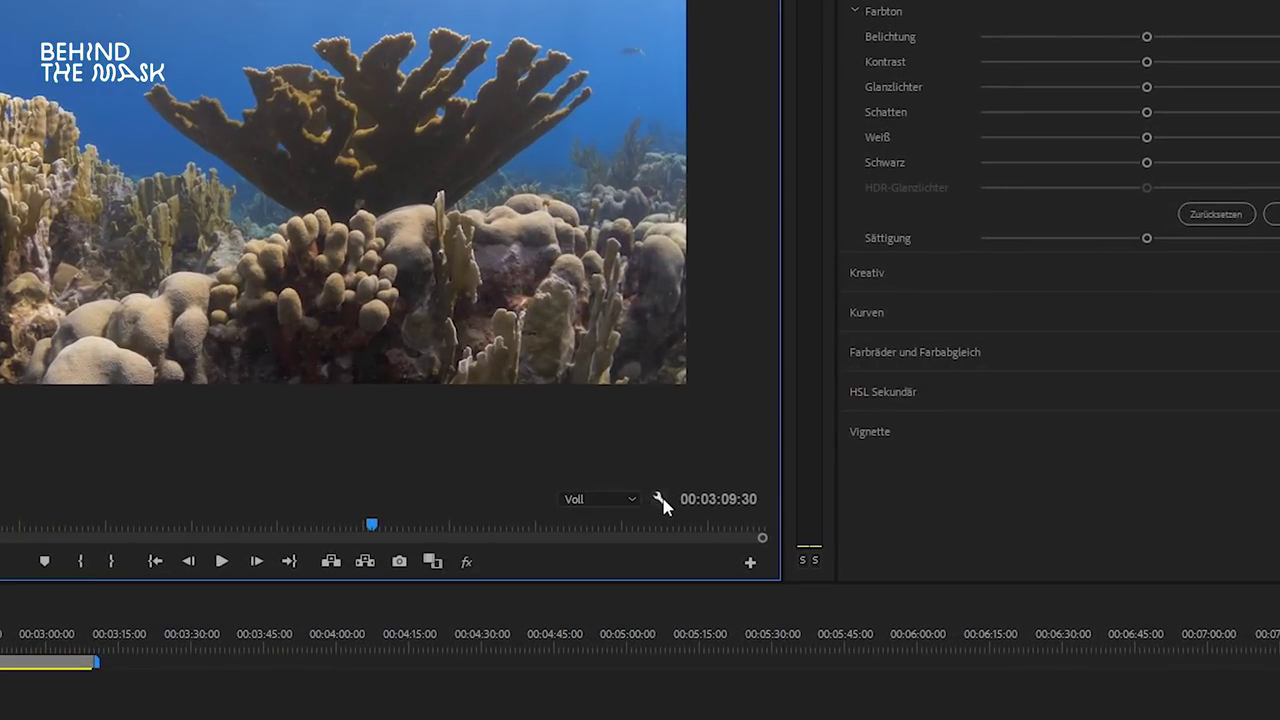
# Step: Turn on the dropped-frame indicator and play from 00:02:16:00 to check for dropped frames
pyautogui.click(917, 426)
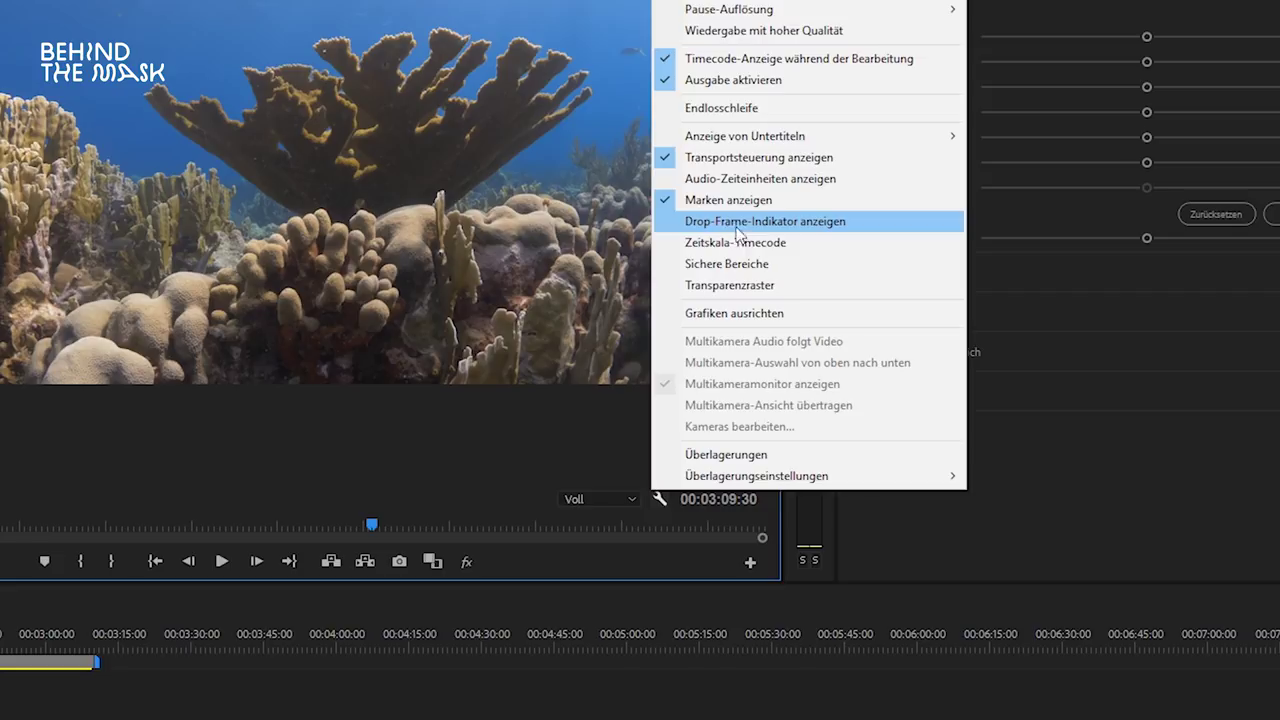
pyautogui.click(772, 222)
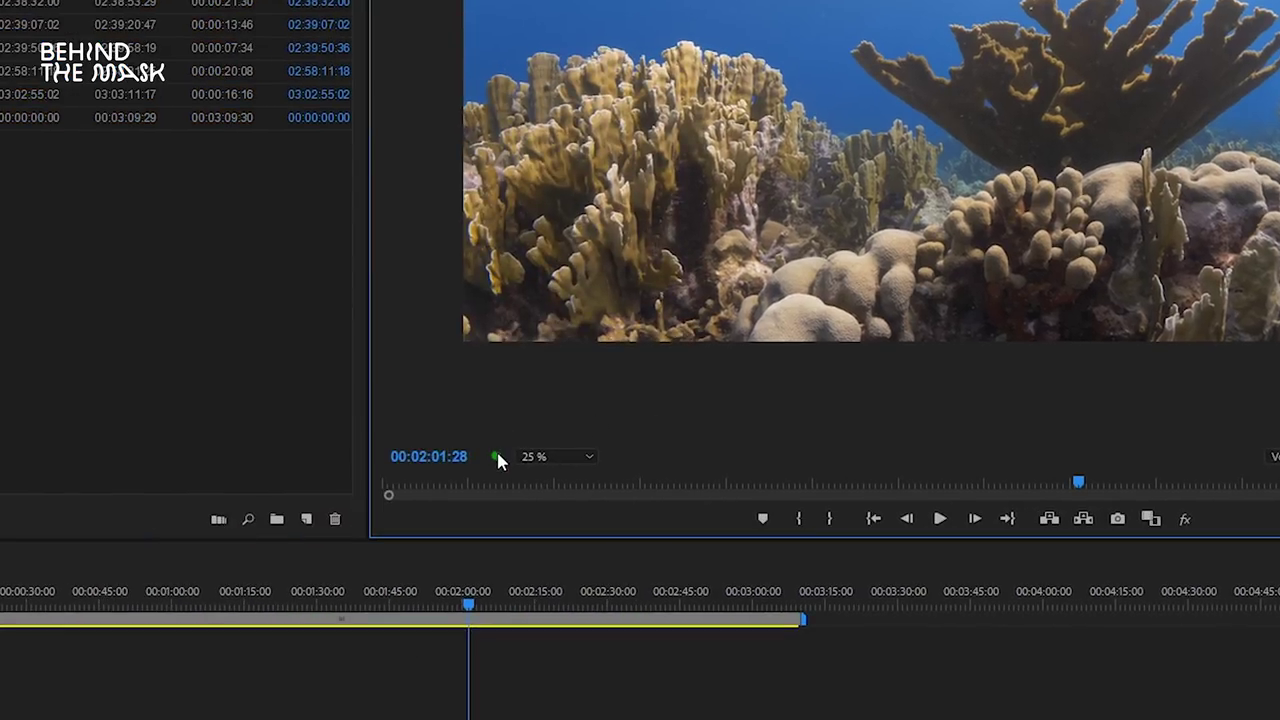
pyautogui.moveTo(496, 460)
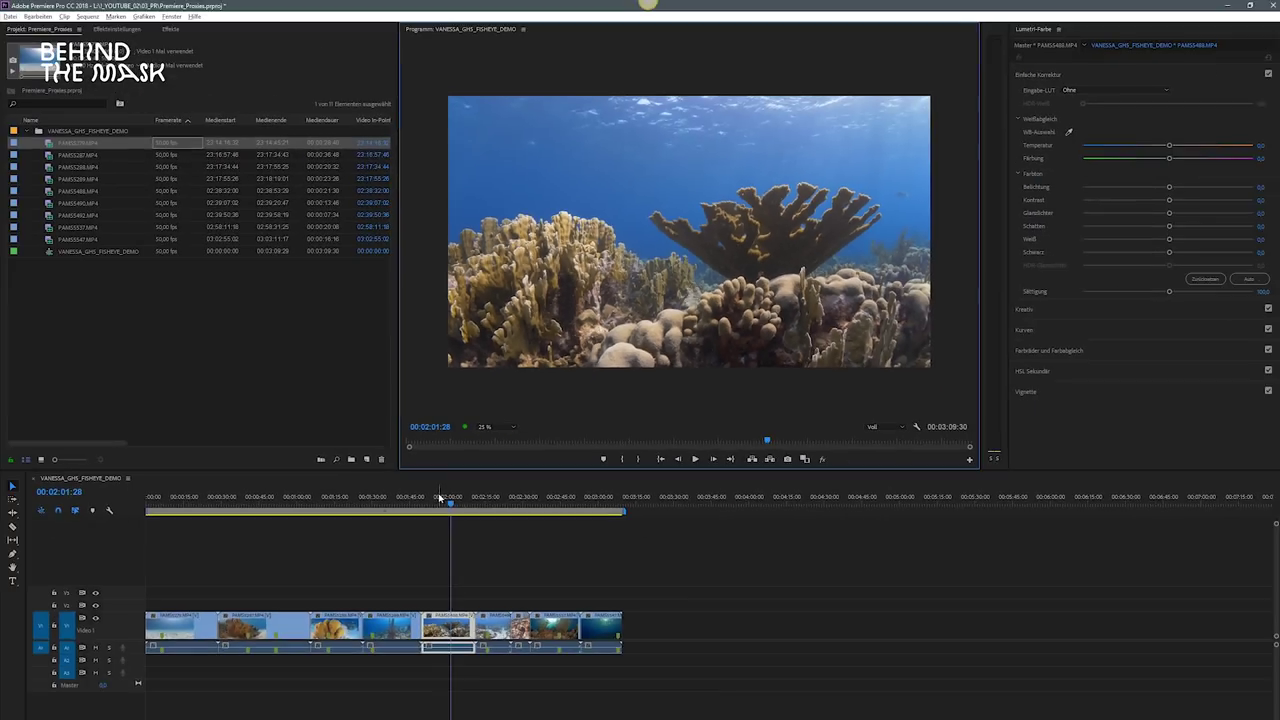
pyautogui.click(1112, 486)
pyautogui.click(698, 459)
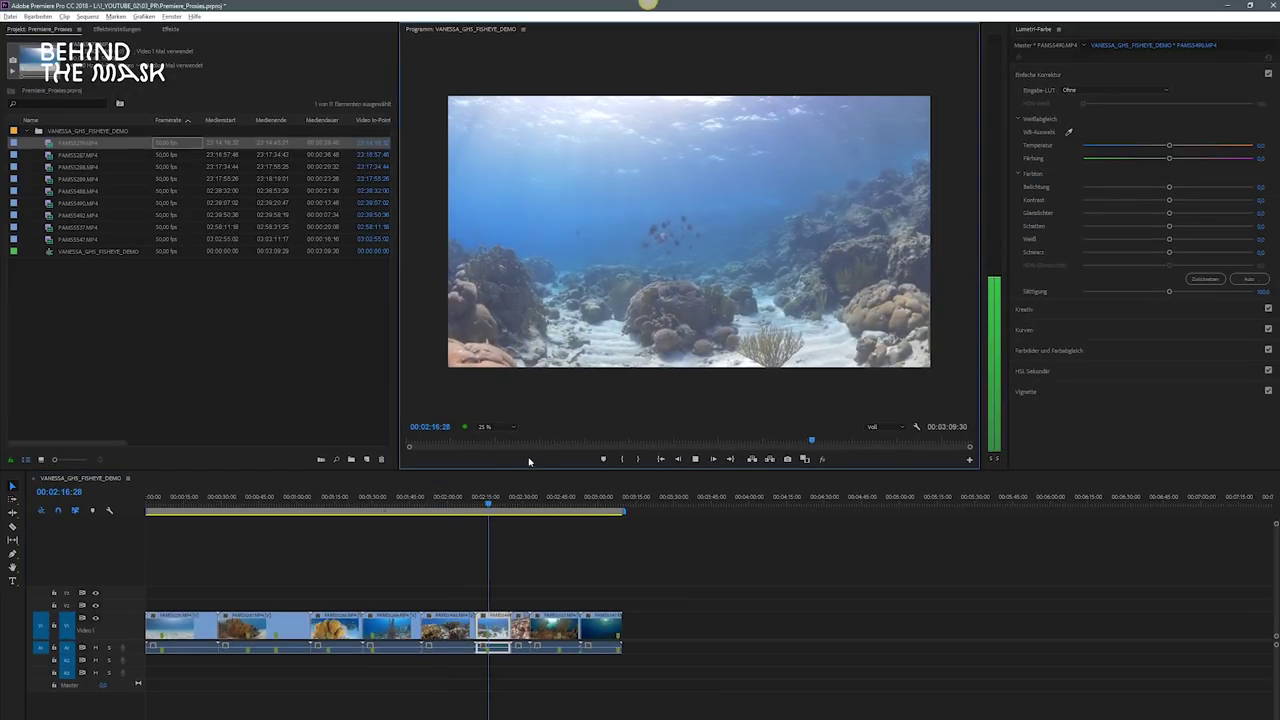
pyautogui.moveTo(466, 431)
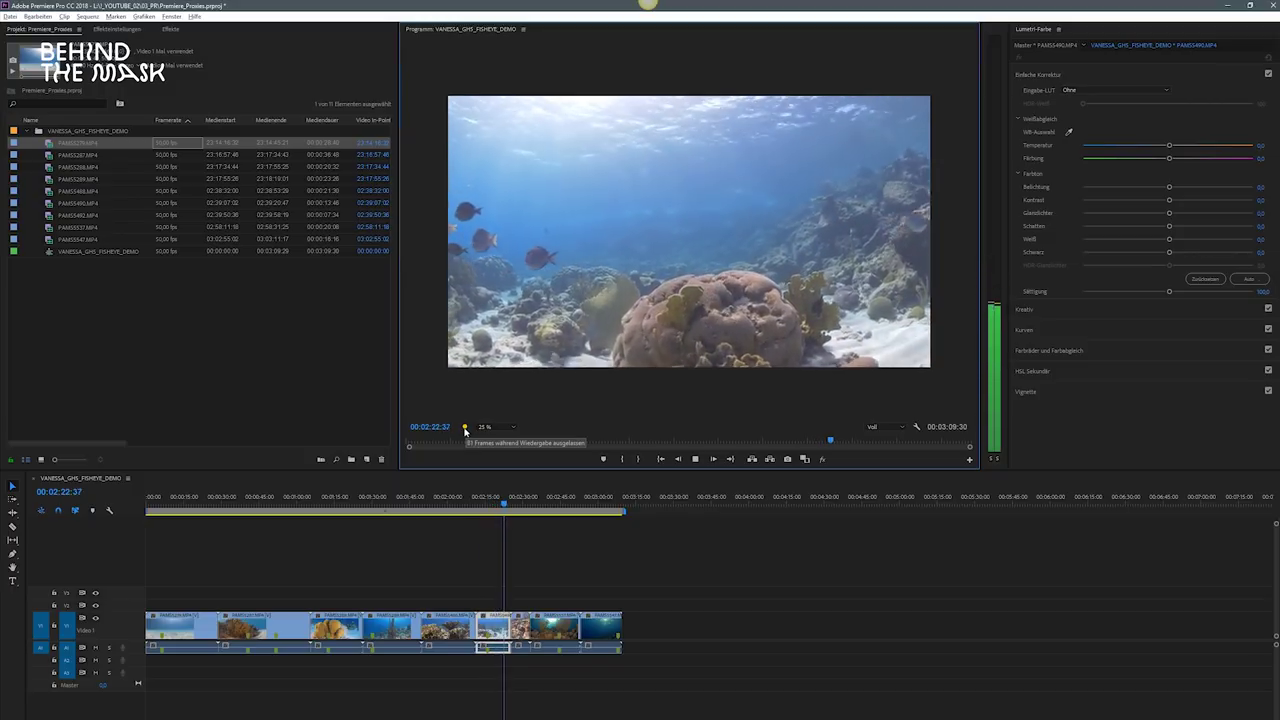
pyautogui.click(531, 505)
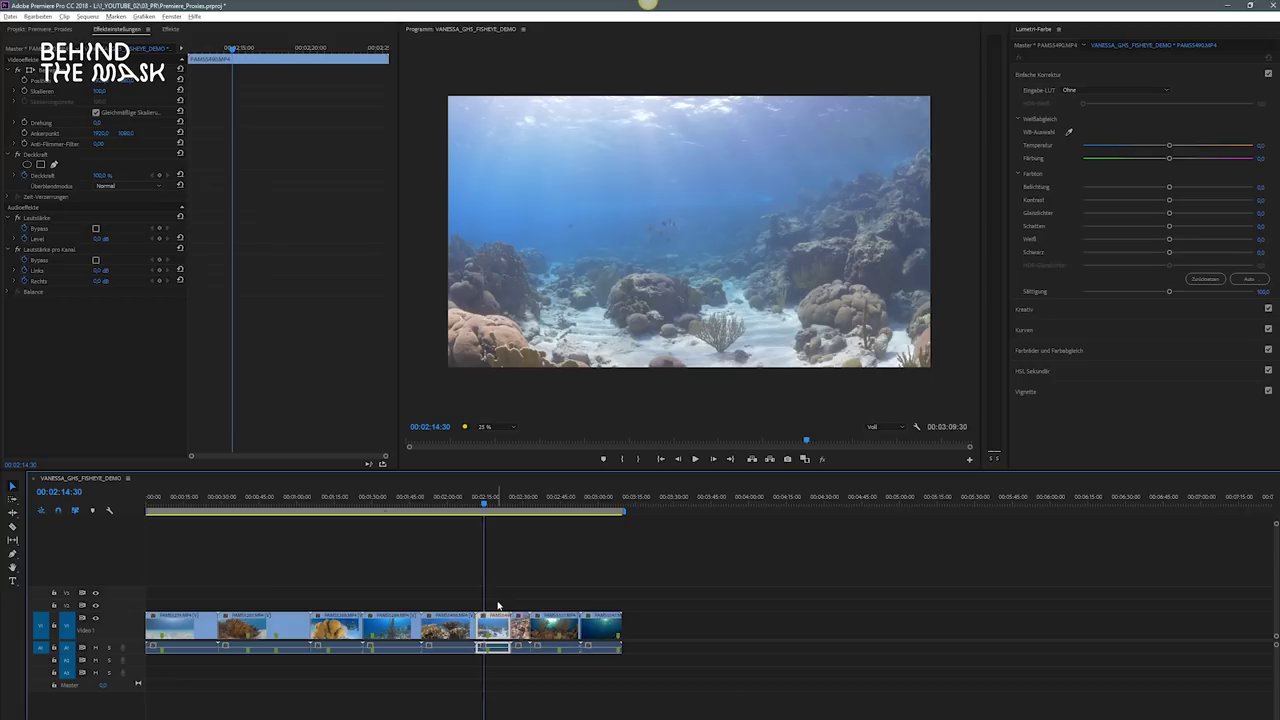
# Step: Warm up the clip with Lumetri Color, raising temperature, tint and contrast, and play it
pyautogui.moveTo(1169, 226); pyautogui.dragTo(1199, 200)
pyautogui.moveTo(1169, 145)
pyautogui.mouseDown()
pyautogui.moveTo(1189, 145)
pyautogui.moveTo(1179, 158)
pyautogui.mouseUp()
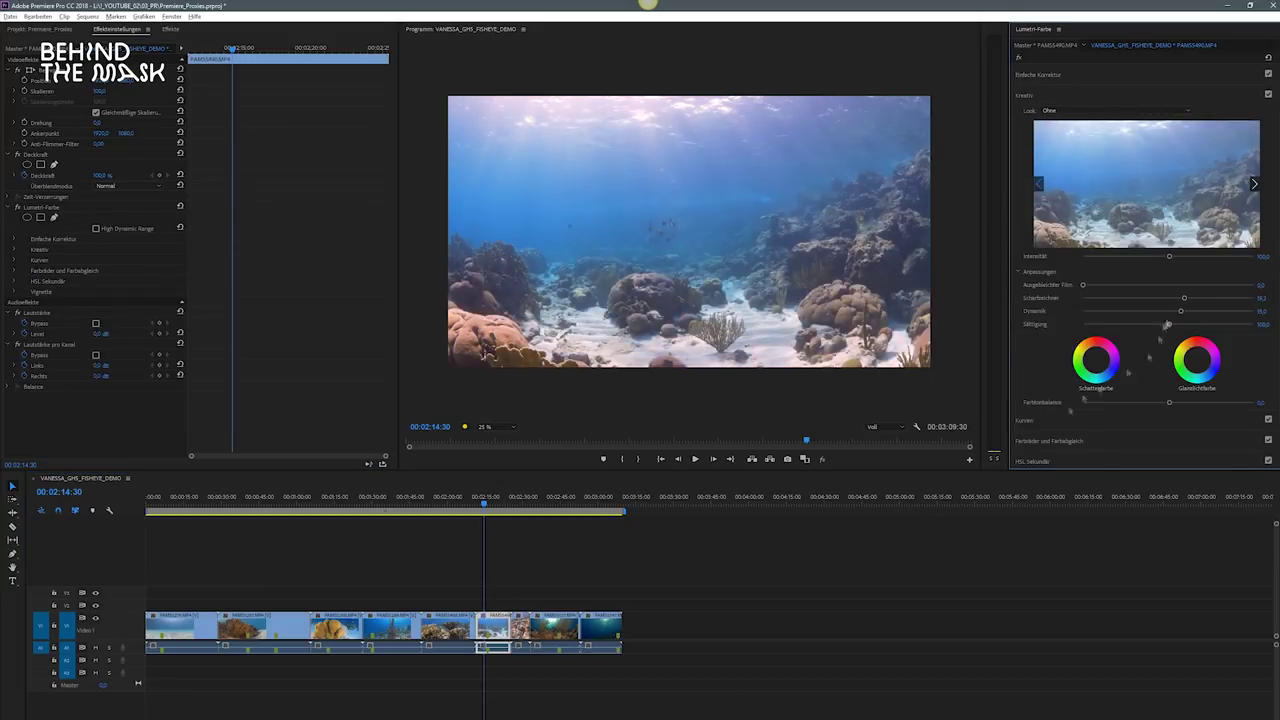
pyautogui.click(695, 459)
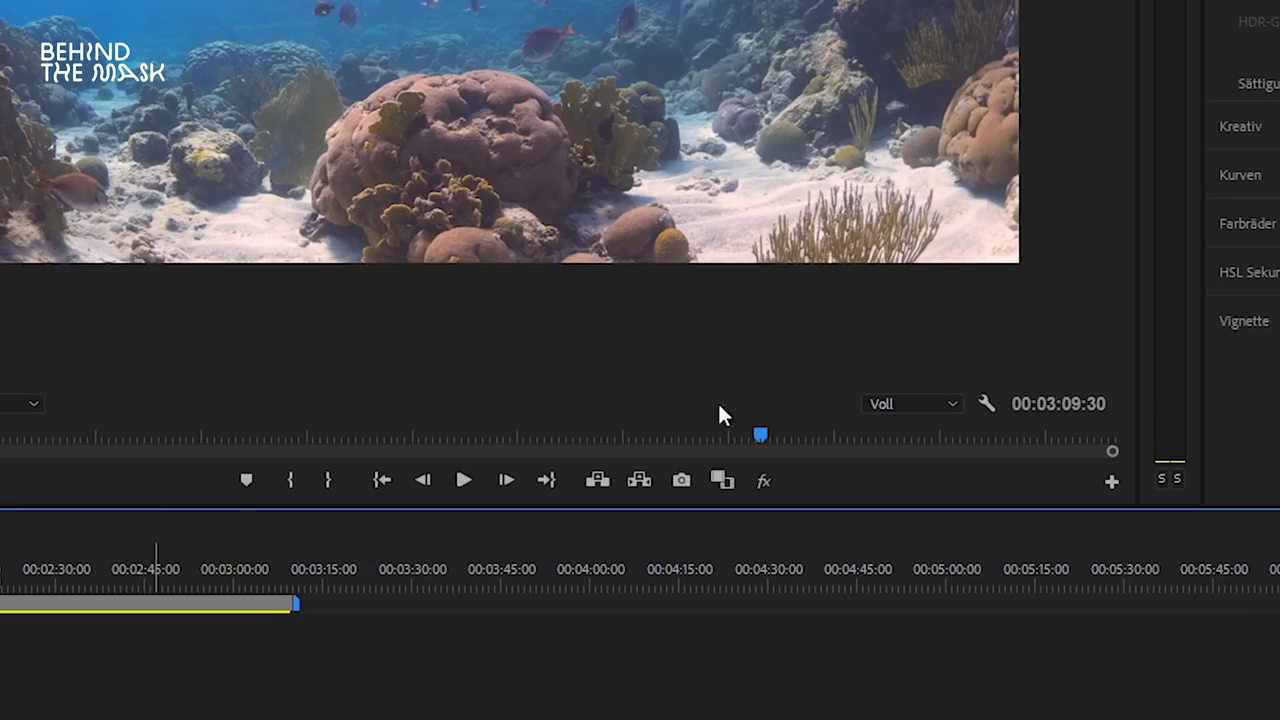
# Step: Set the playback resolution to 1/8 and replay from 00:02:14:30
pyautogui.click(893, 405)
pyautogui.click(919, 499)
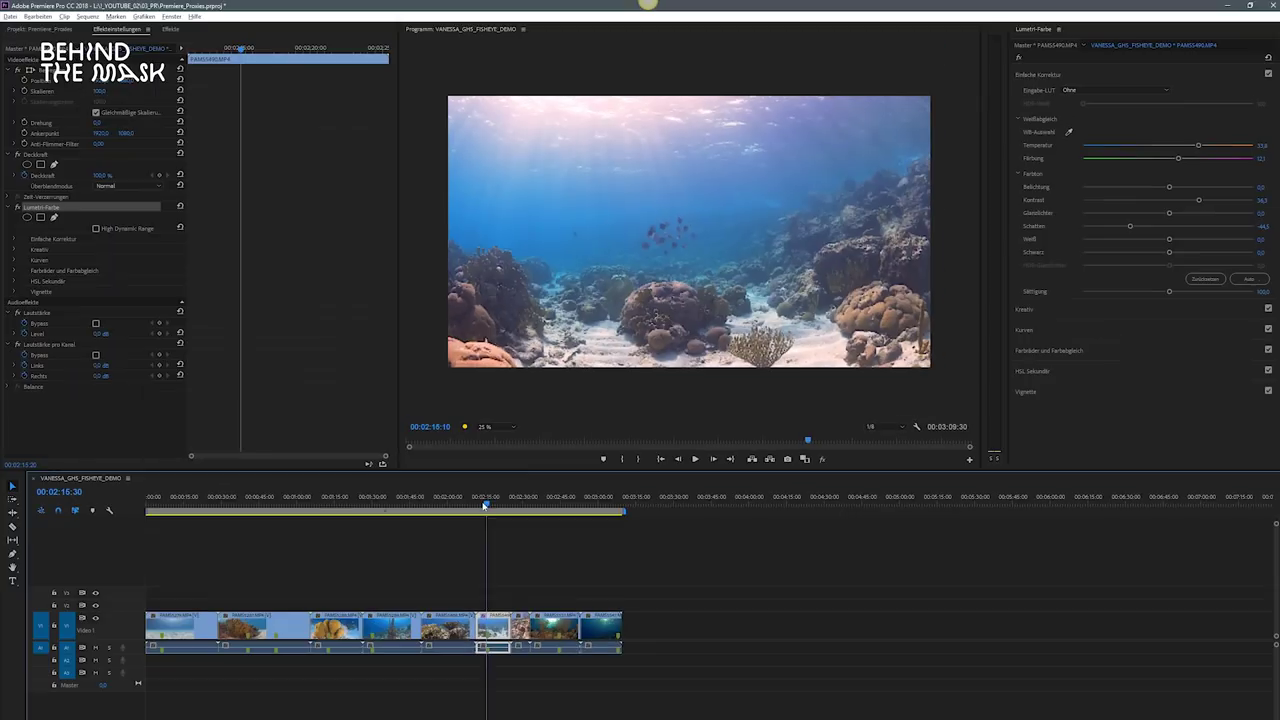
pyautogui.click(484, 506)
pyautogui.click(695, 459)
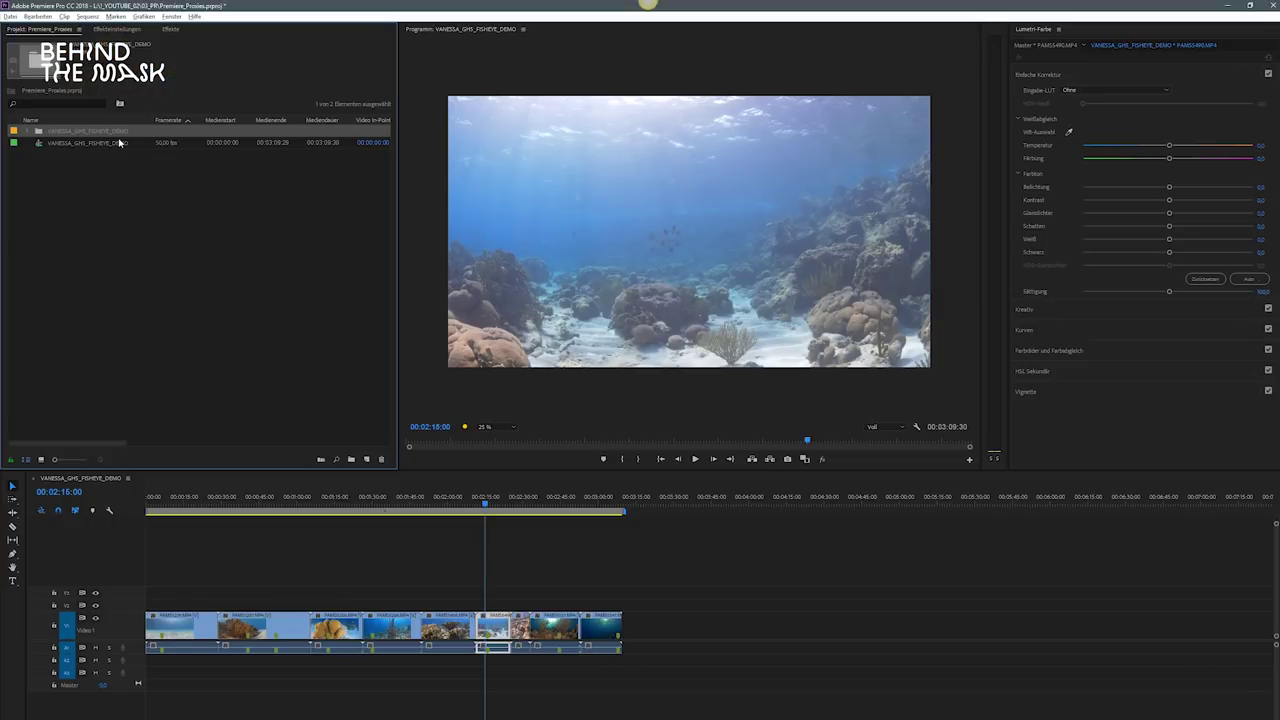
# Step: Create H.264 proxies for the fisheye demo bin using the 1280x720 H.264 preset
pyautogui.rightClick(88, 131)
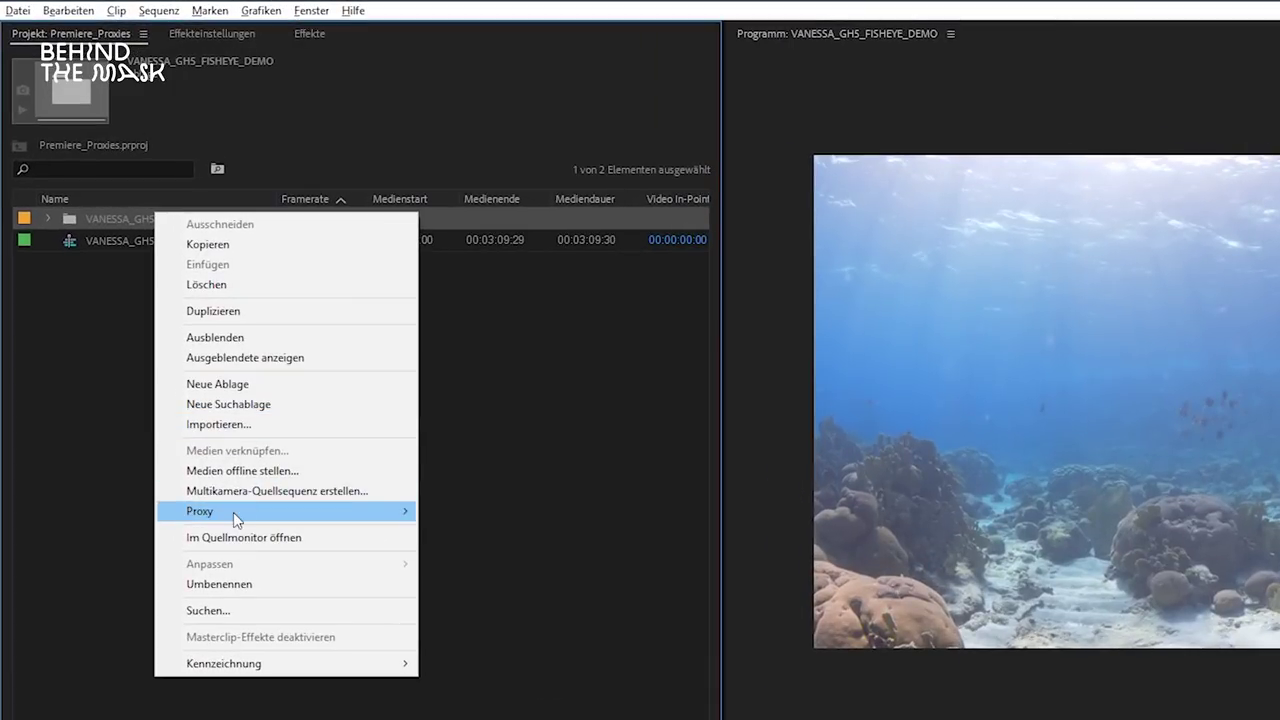
pyautogui.moveTo(225, 292)
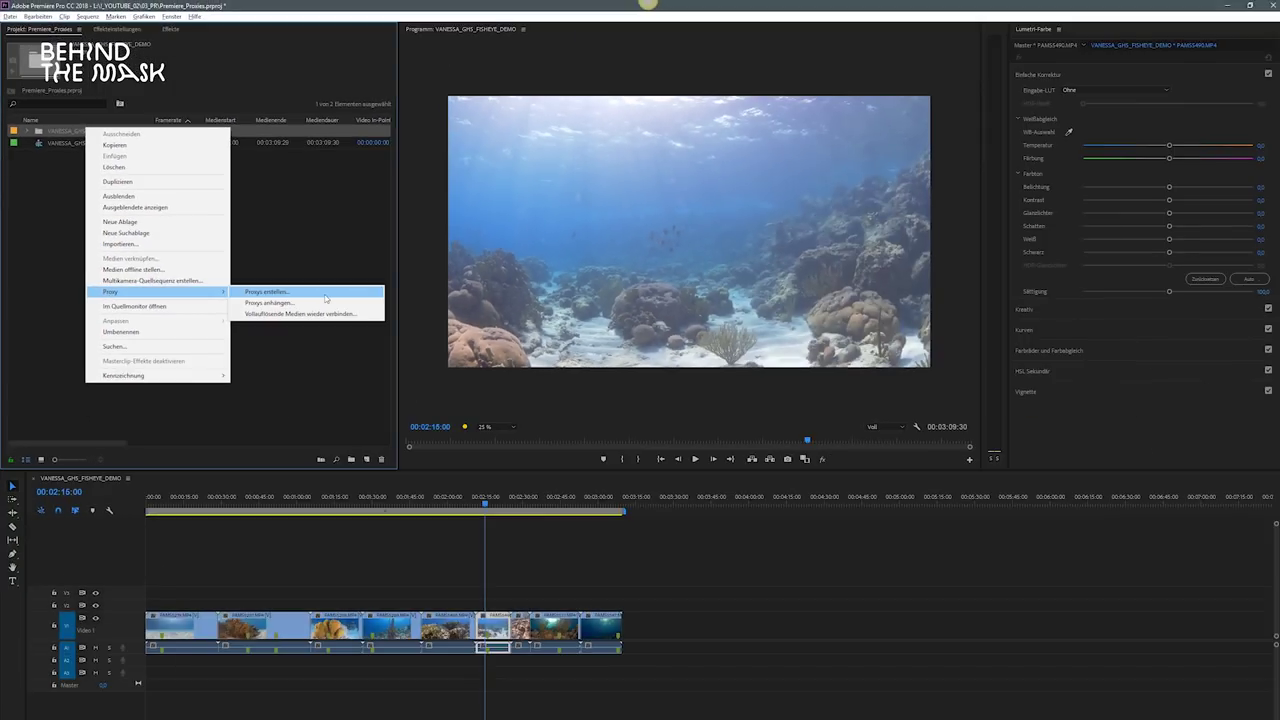
pyautogui.click(590, 520)
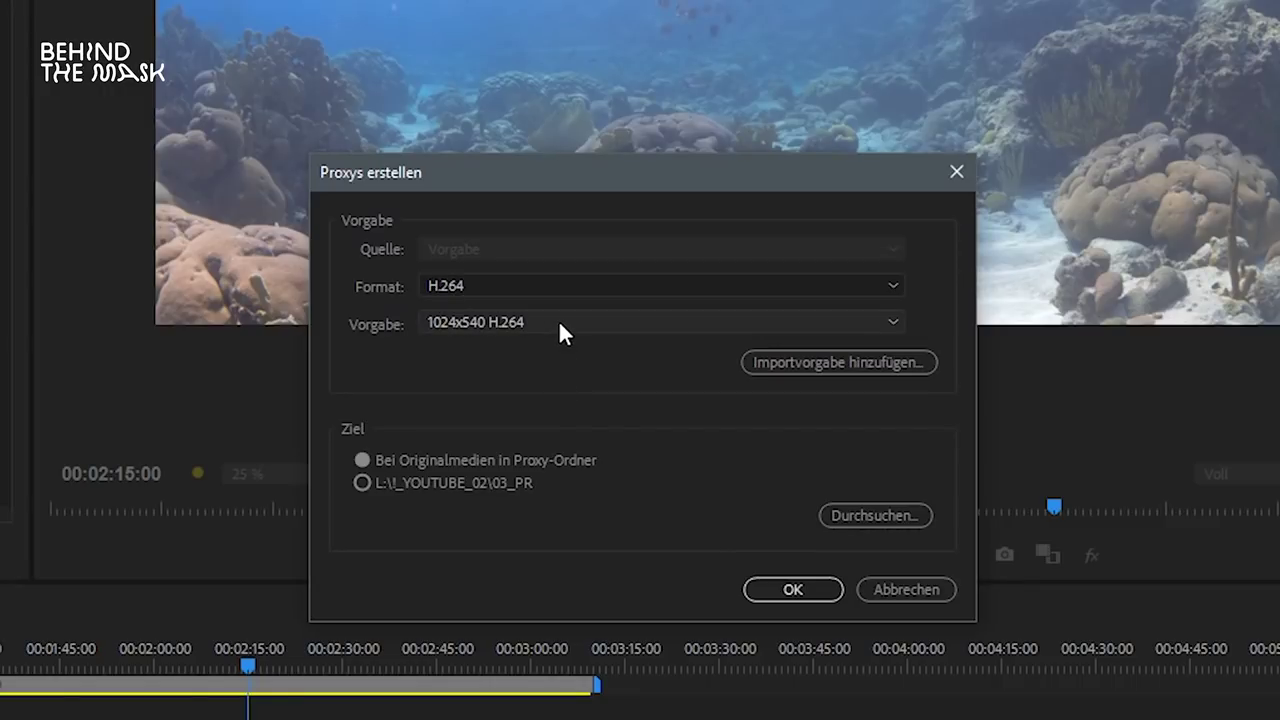
pyautogui.click(558, 320)
pyautogui.click(561, 374)
pyautogui.click(600, 285)
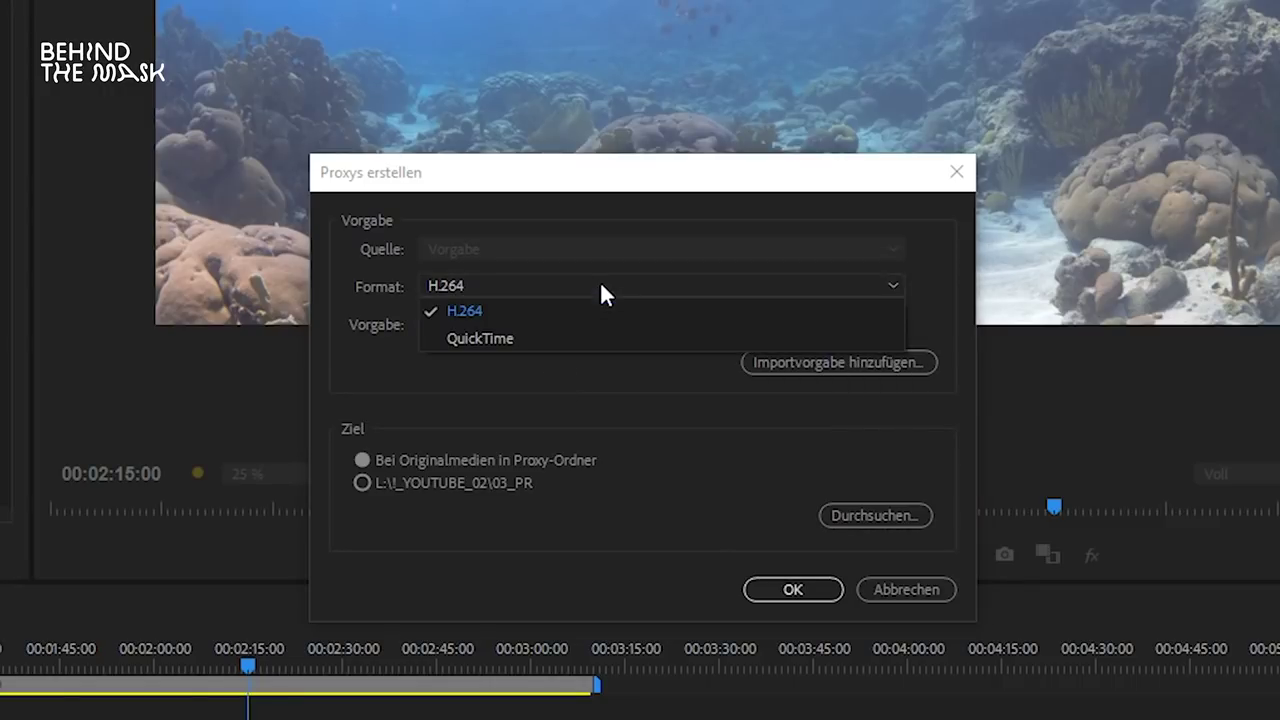
pyautogui.click(597, 282)
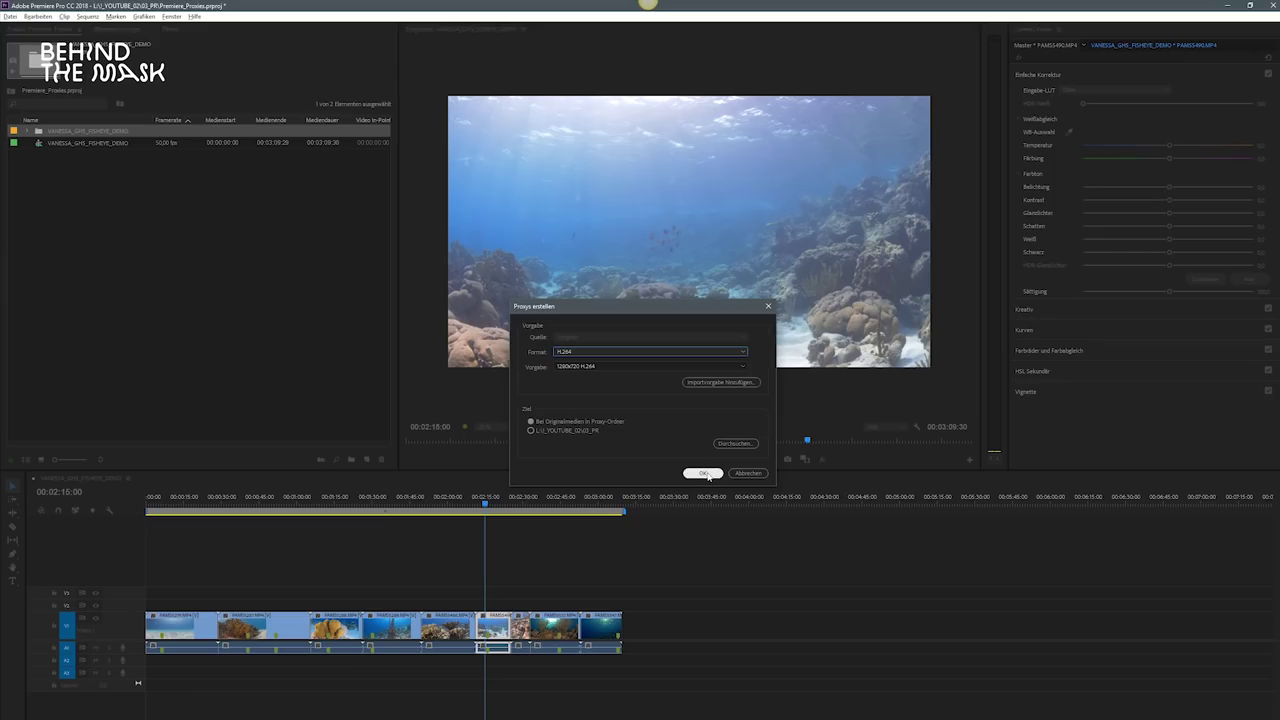
pyautogui.click(703, 473)
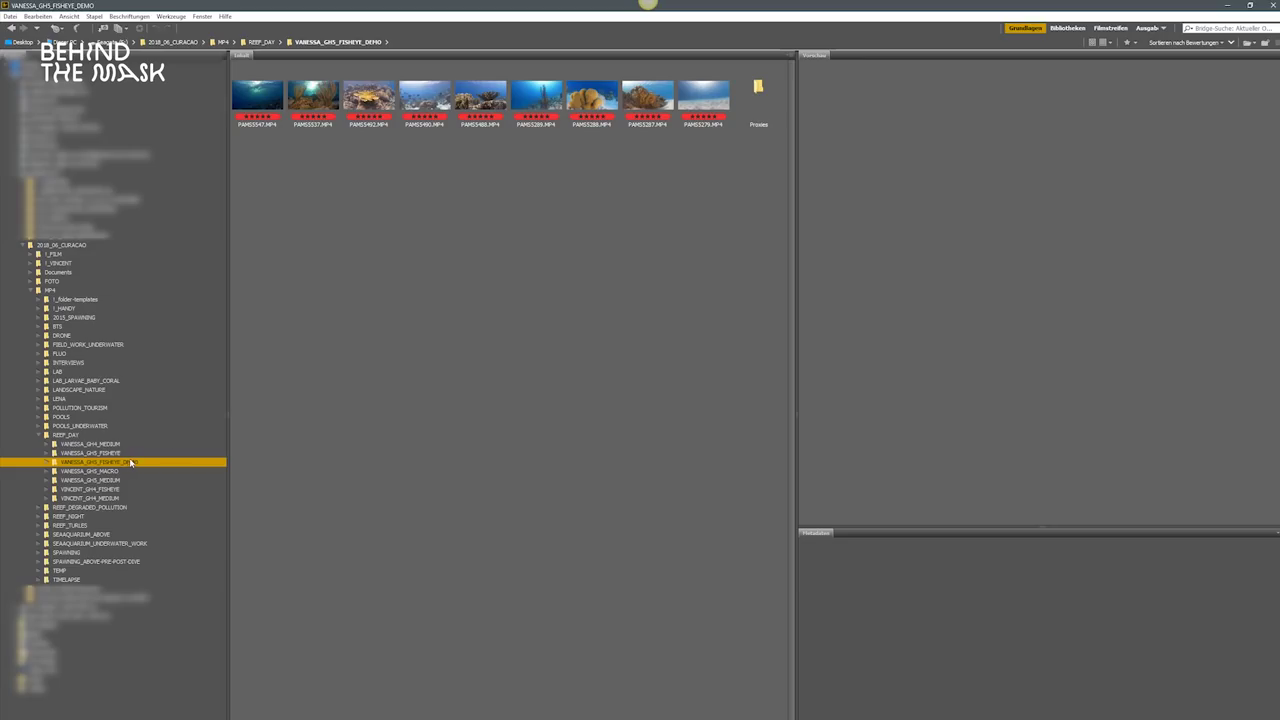
# Step: Expand VANESSA_GH5_FISHEYE_DEMO in Bridge and open its Proxies subfolder
pyautogui.click(758, 92)
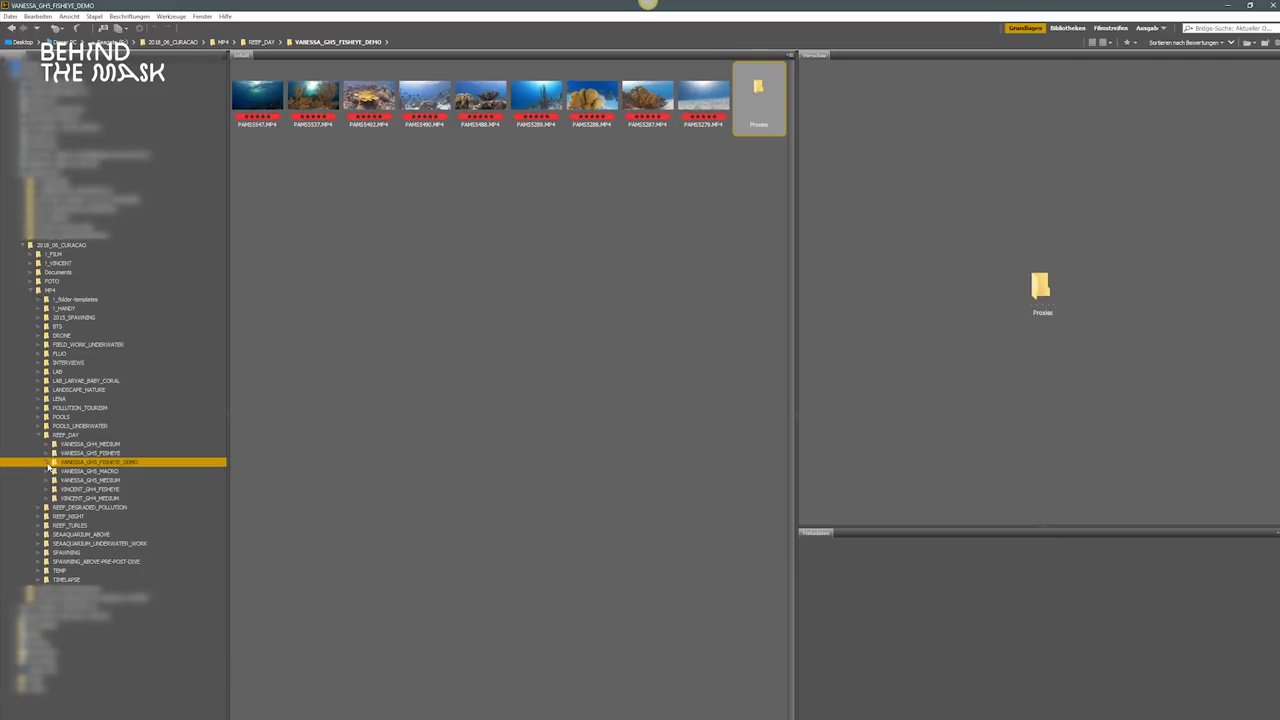
pyautogui.click(48, 464)
pyautogui.click(74, 472)
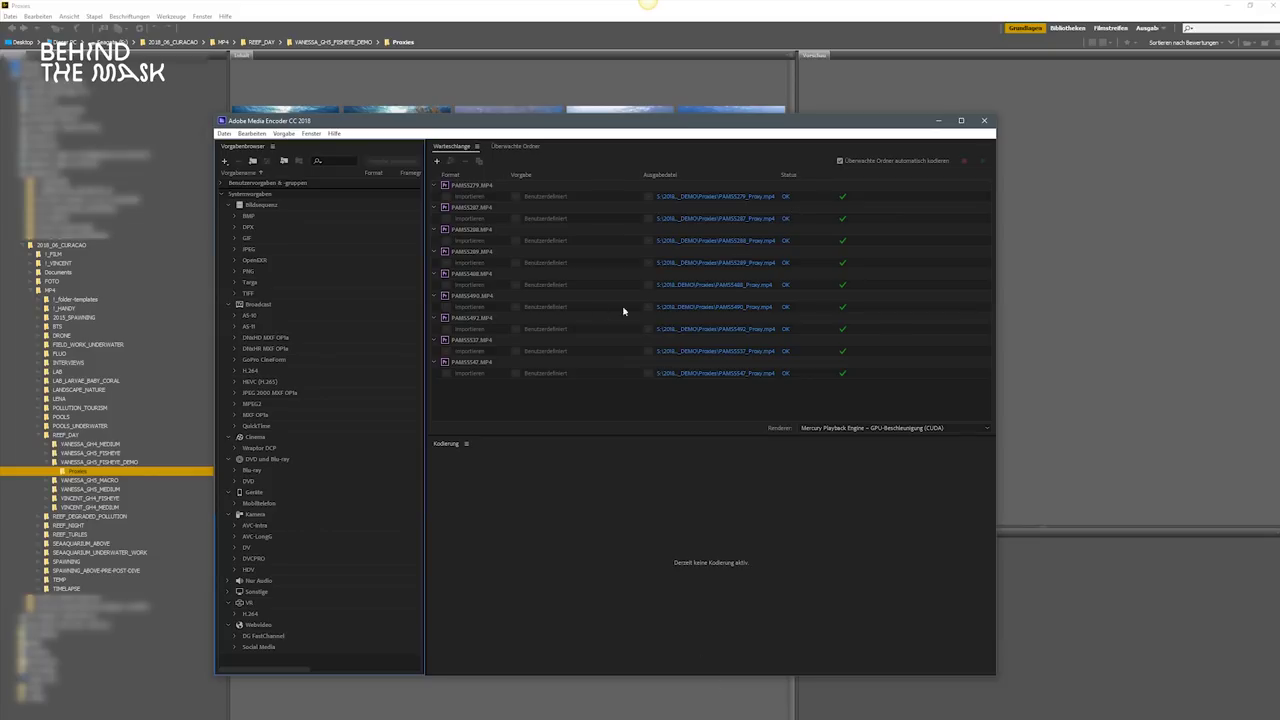
# Step: Switch away from Media Encoder once all nine proxy encodes are done
pyautogui.hotkey('alt', 'Tab')
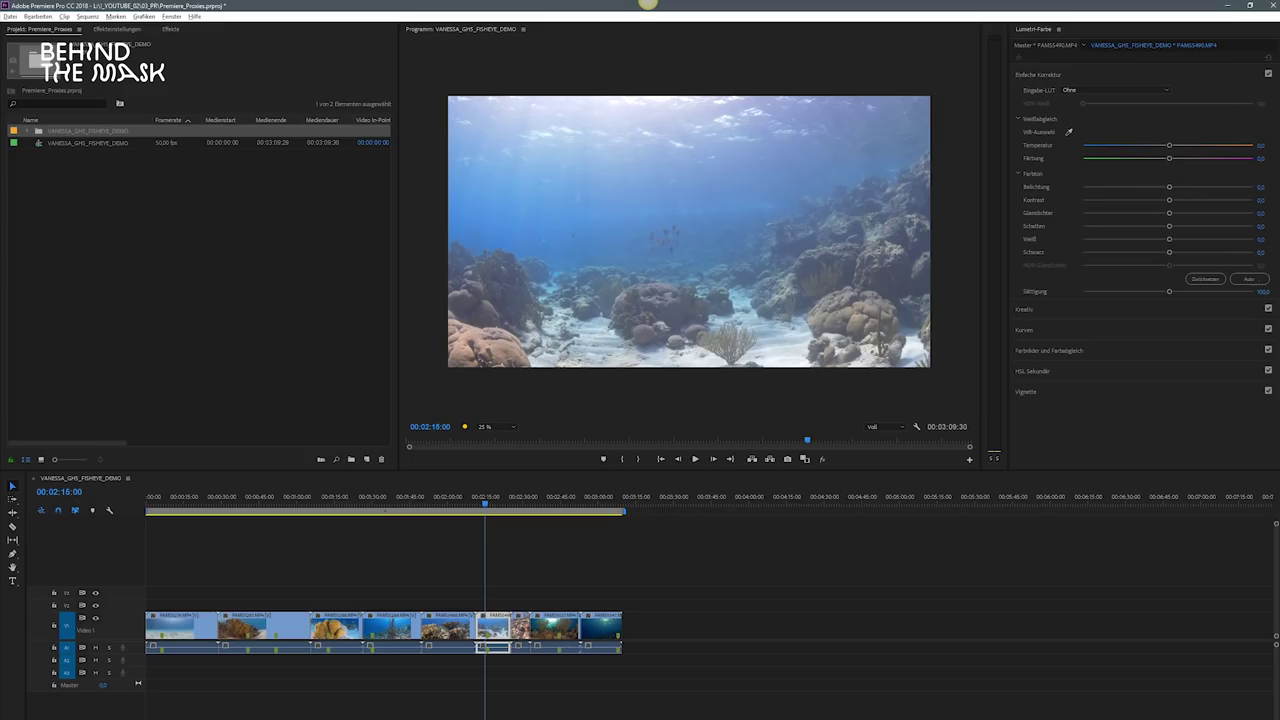
# Step: Expand the fisheye demo bin and move the playhead back to the coral shot at 01:16:20
pyautogui.click(27, 132)
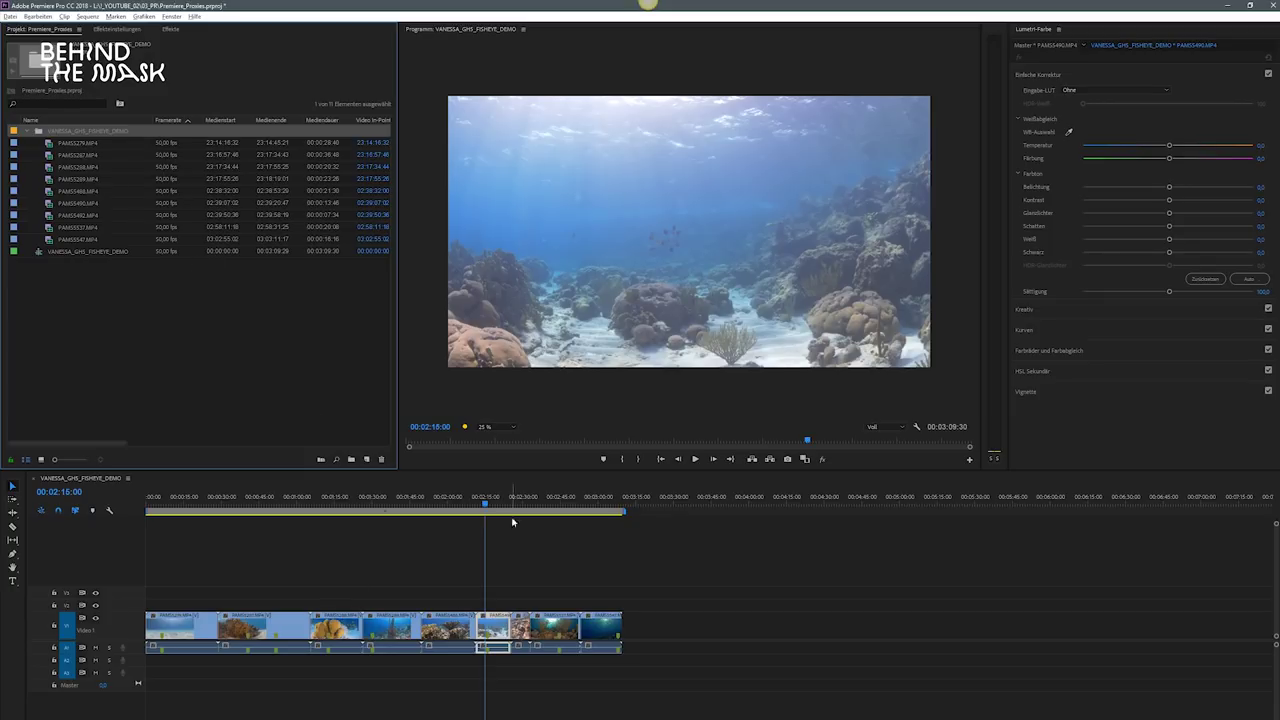
pyautogui.moveTo(494, 500); pyautogui.dragTo(316, 507)
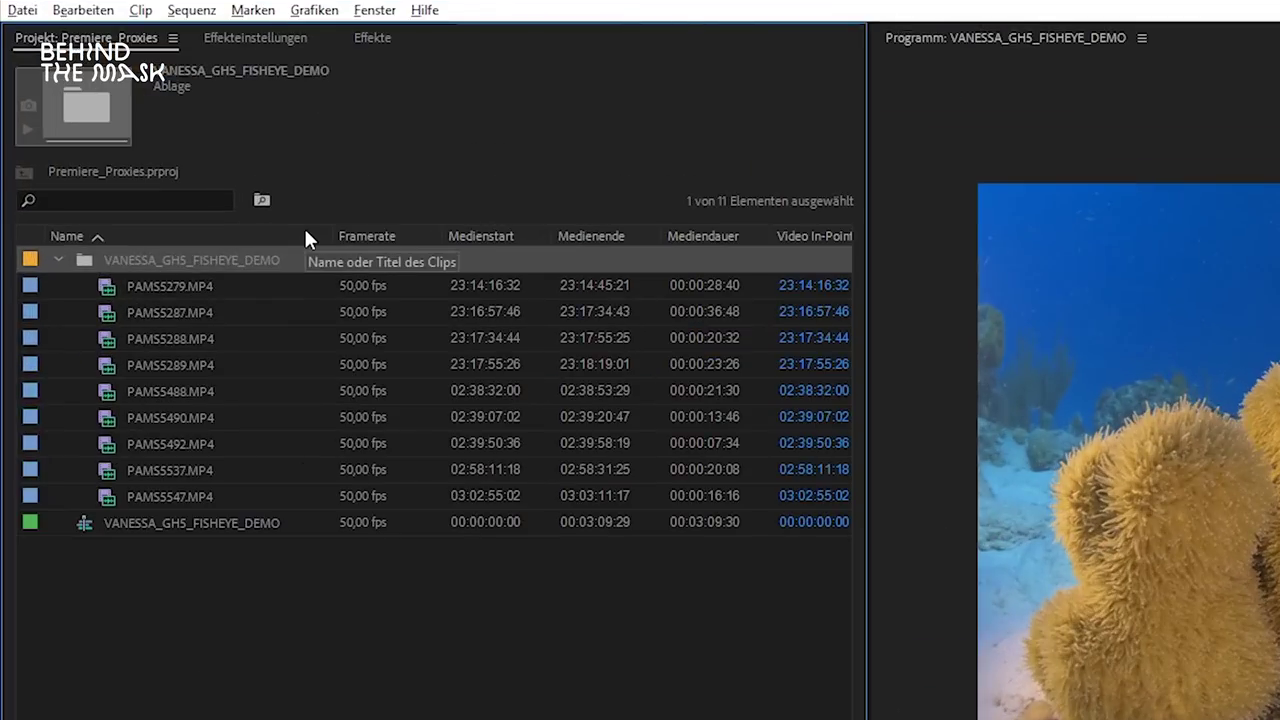
# Step: Add the Proxy, Proxy-Dateipfad and Proxy-Mediendateiname columns via Metadatenanzeige, searching 'proxy'
pyautogui.rightClick(140, 120)
pyautogui.click(356, 245)
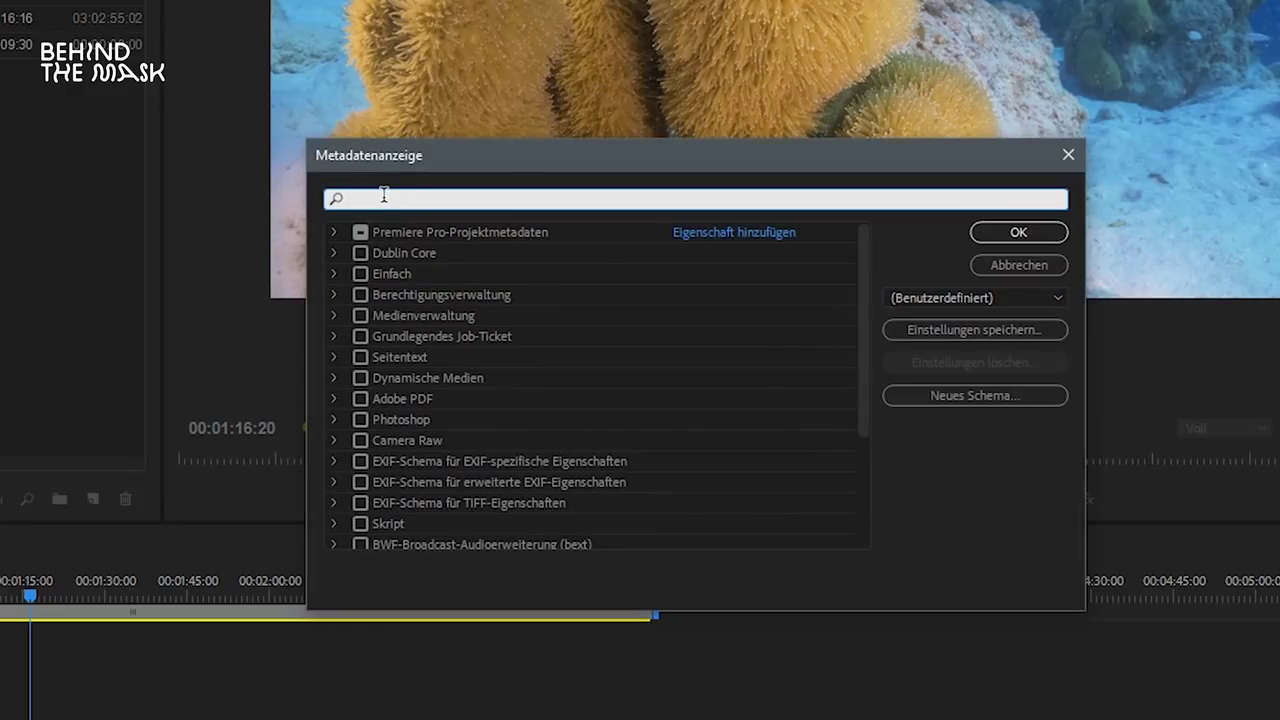
pyautogui.write('proxy')
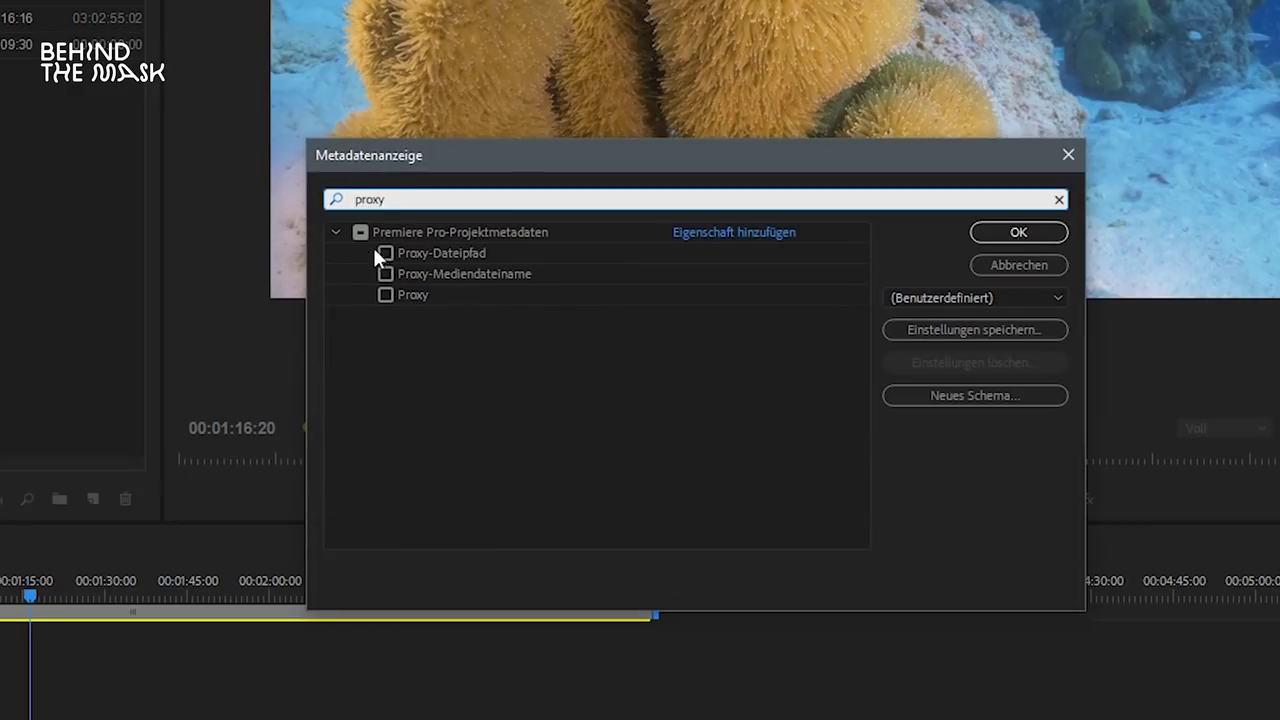
pyautogui.click(385, 253)
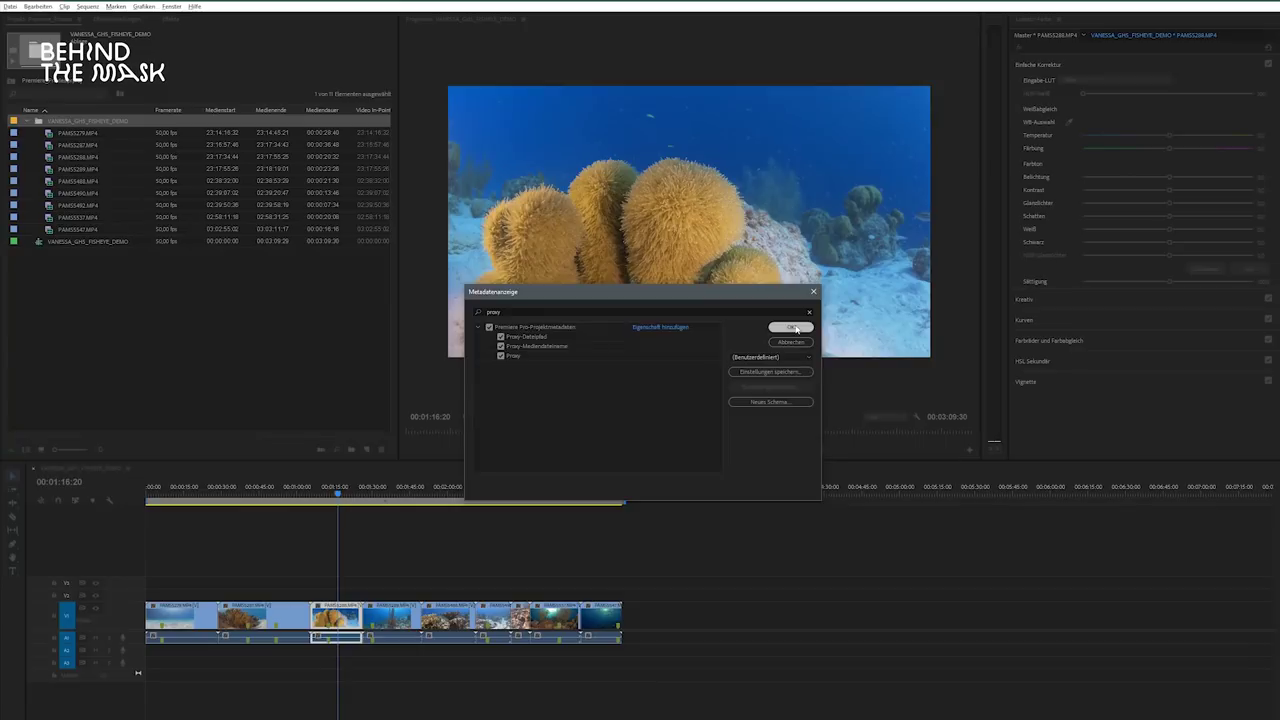
pyautogui.click(1022, 233)
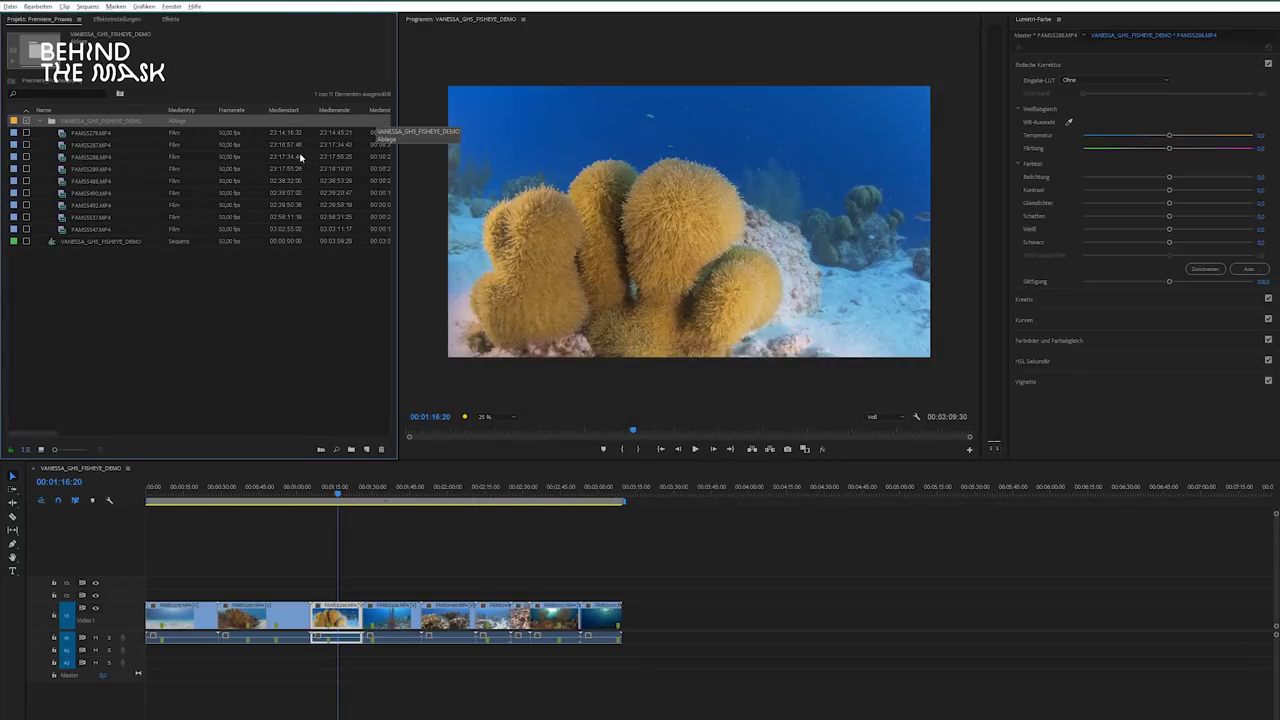
# Step: Move the Proxy column next to Framerate to show every attached proxy, then play the sequence
pyautogui.moveTo(47, 432); pyautogui.dragTo(306, 422)
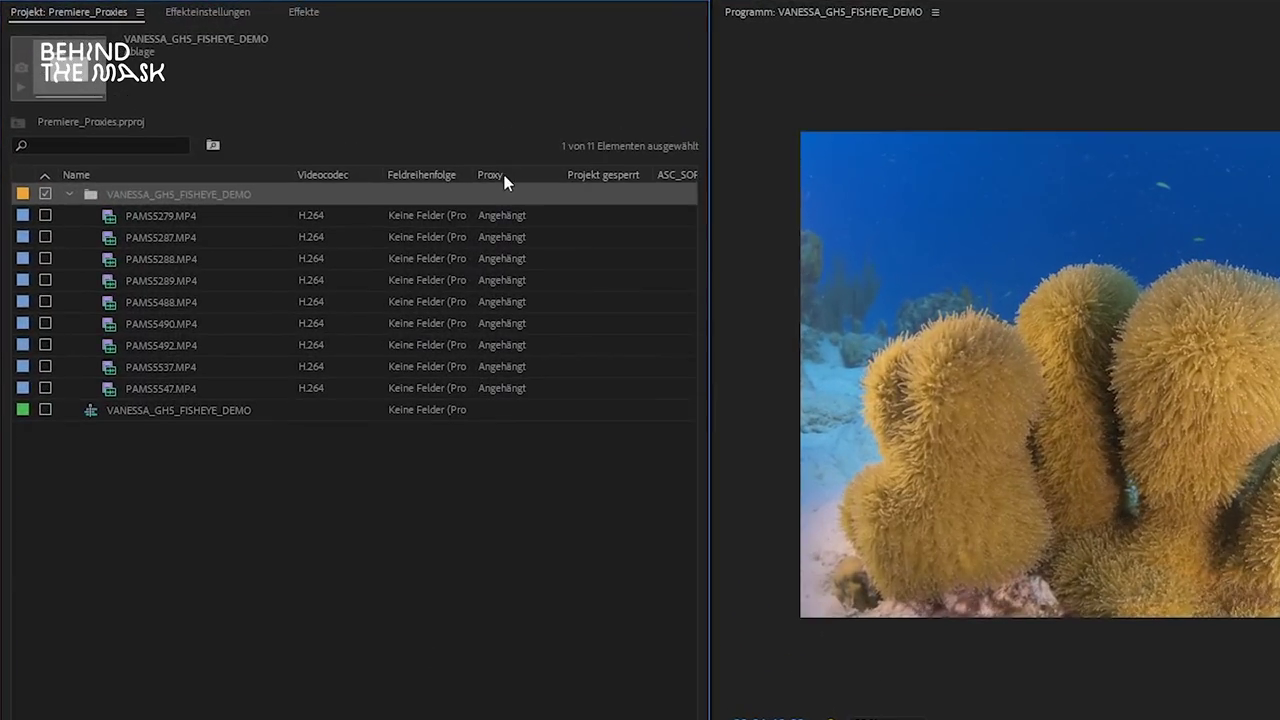
pyautogui.moveTo(345, 179); pyautogui.dragTo(549, 192)
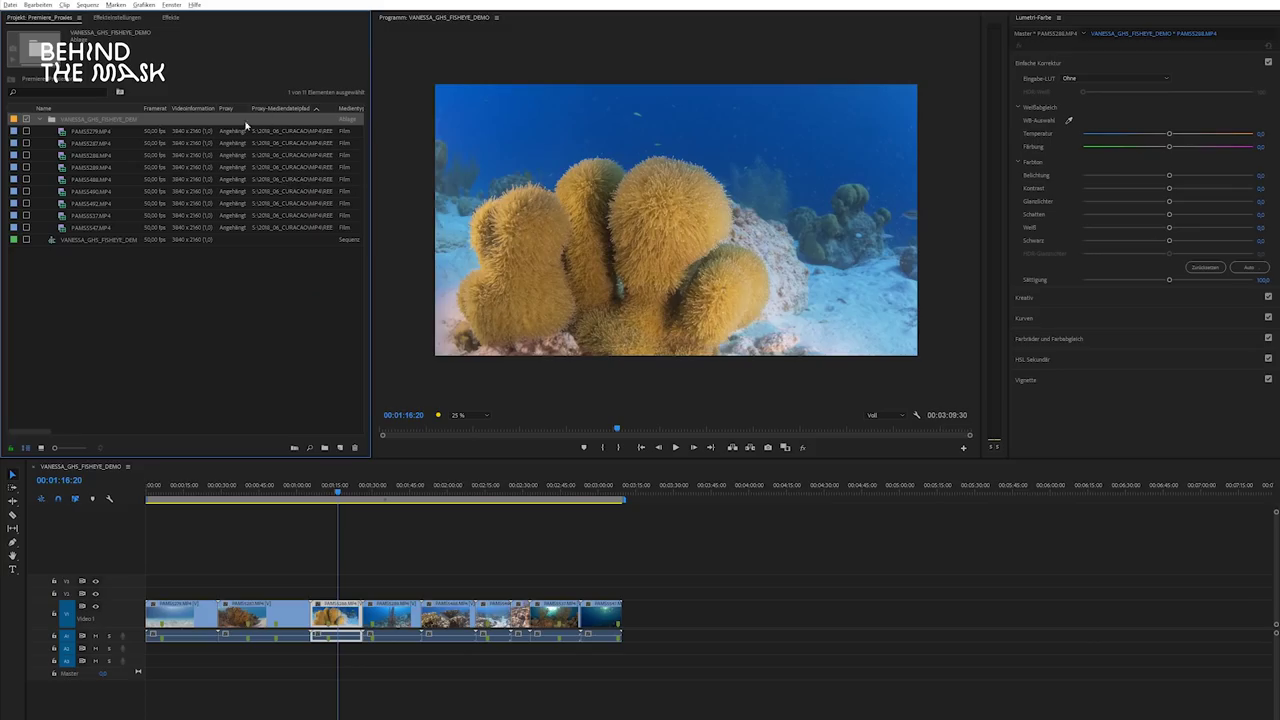
pyautogui.click(676, 447)
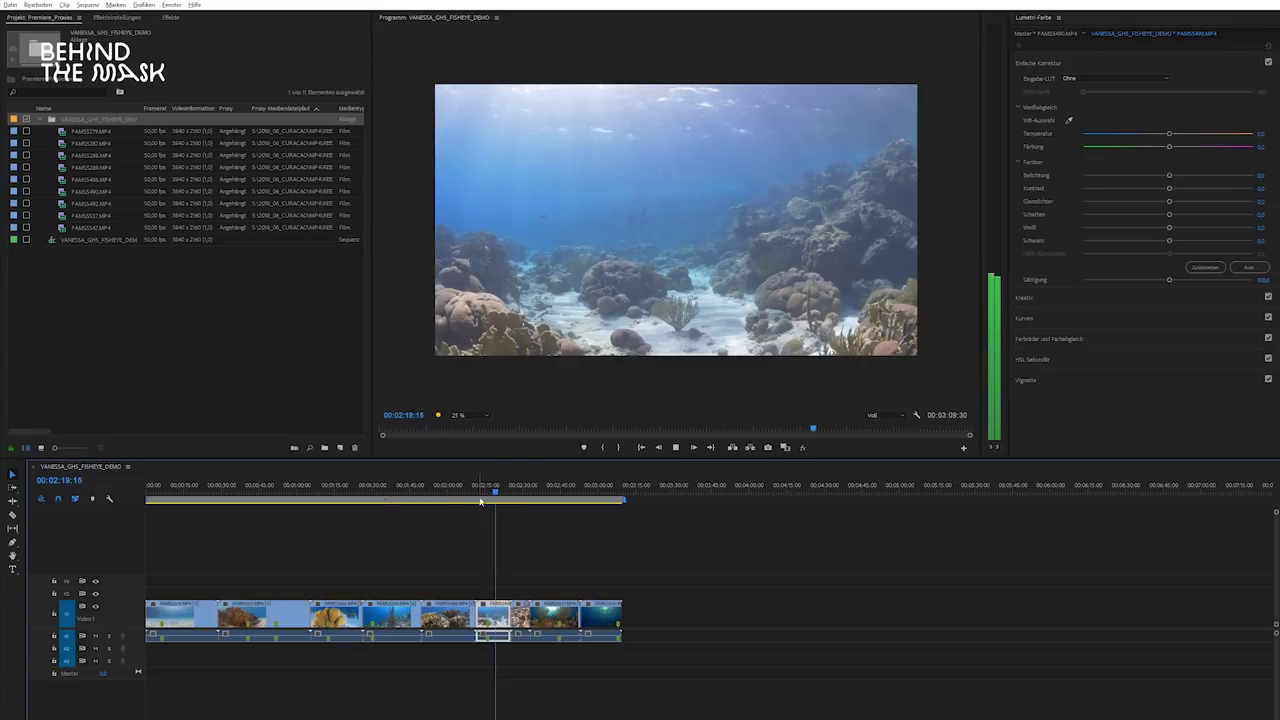
# Step: Add the 'Proxys ein/aus' button to the Program monitor's button bar and switch proxies on
pyautogui.click(483, 490)
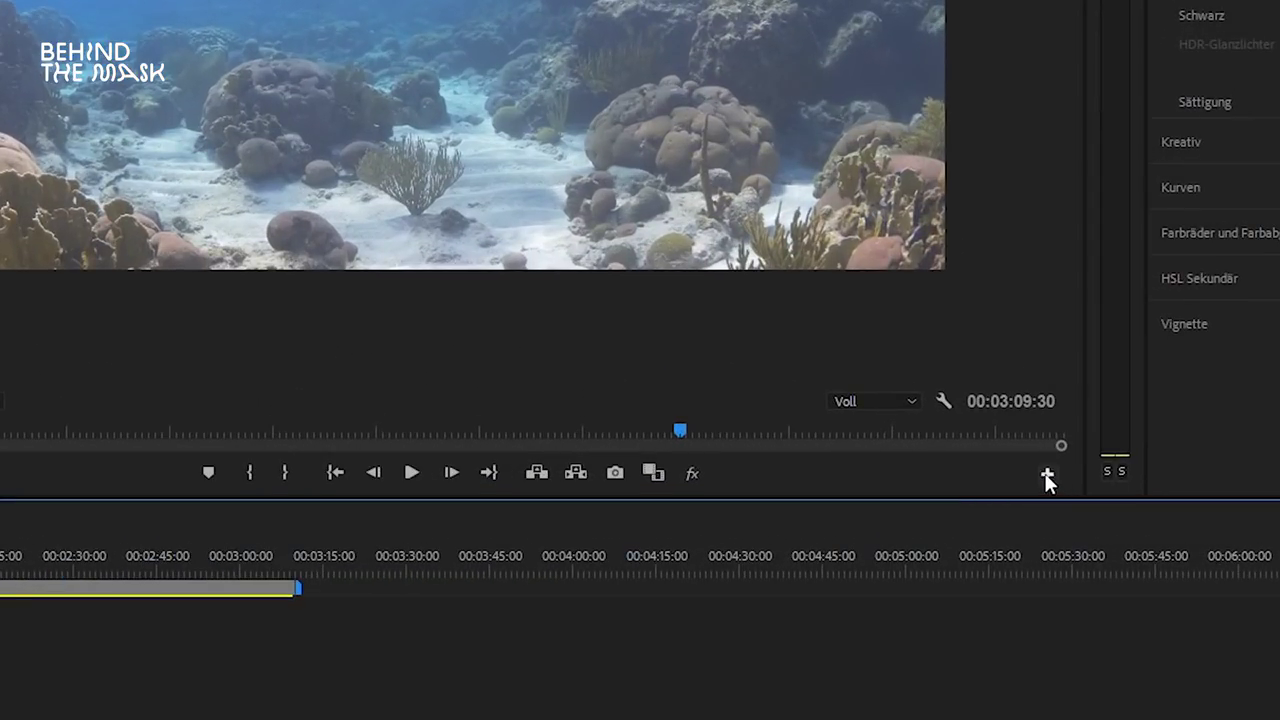
pyautogui.click(963, 447)
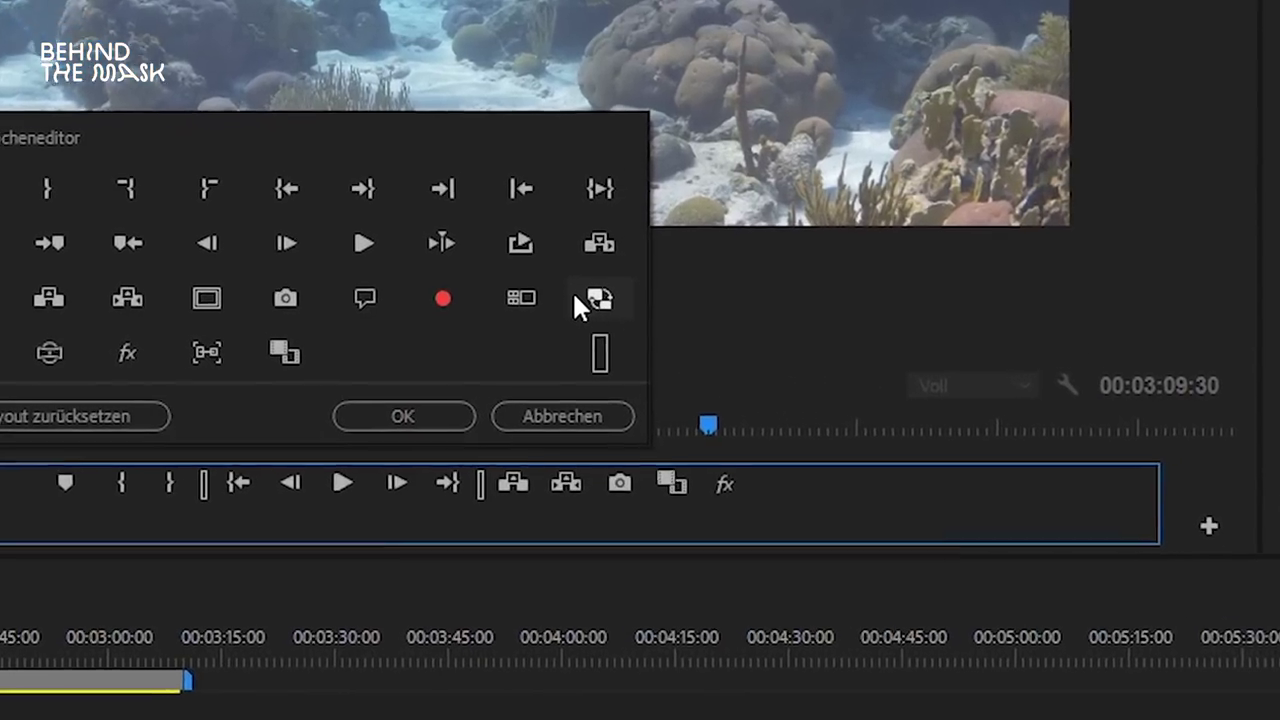
pyautogui.moveTo(592, 298); pyautogui.dragTo(774, 495)
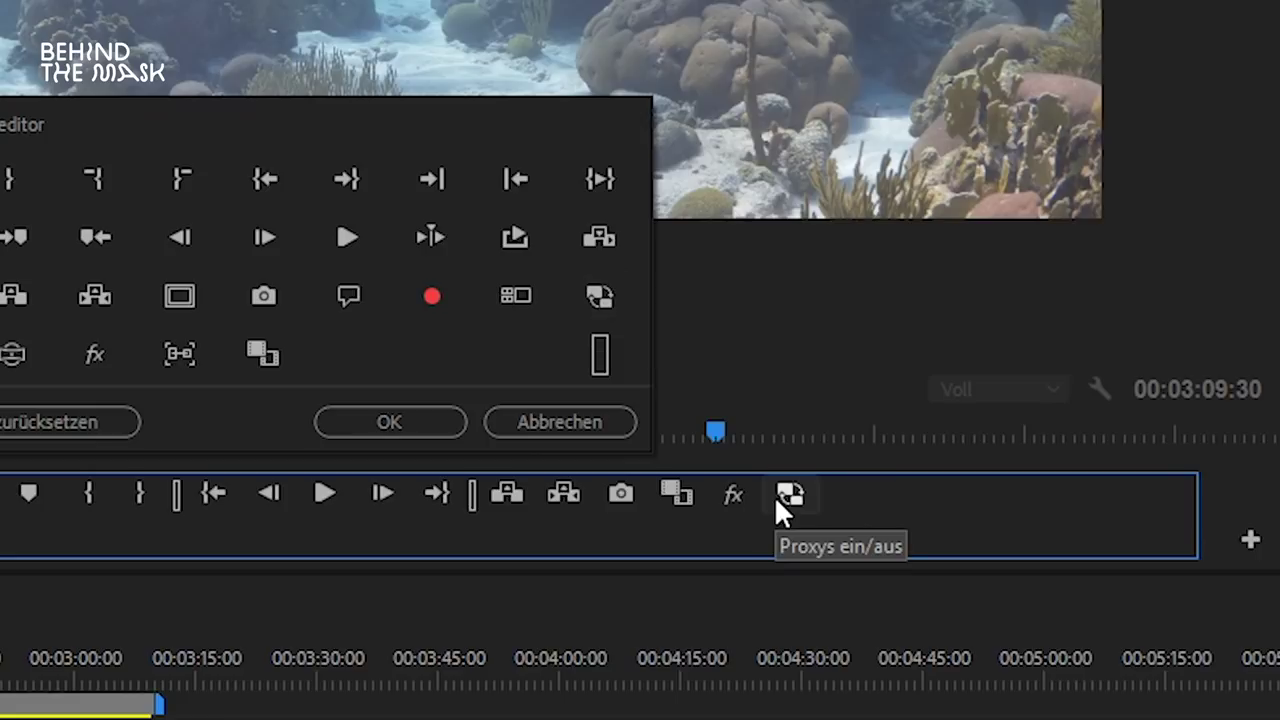
pyautogui.click(446, 432)
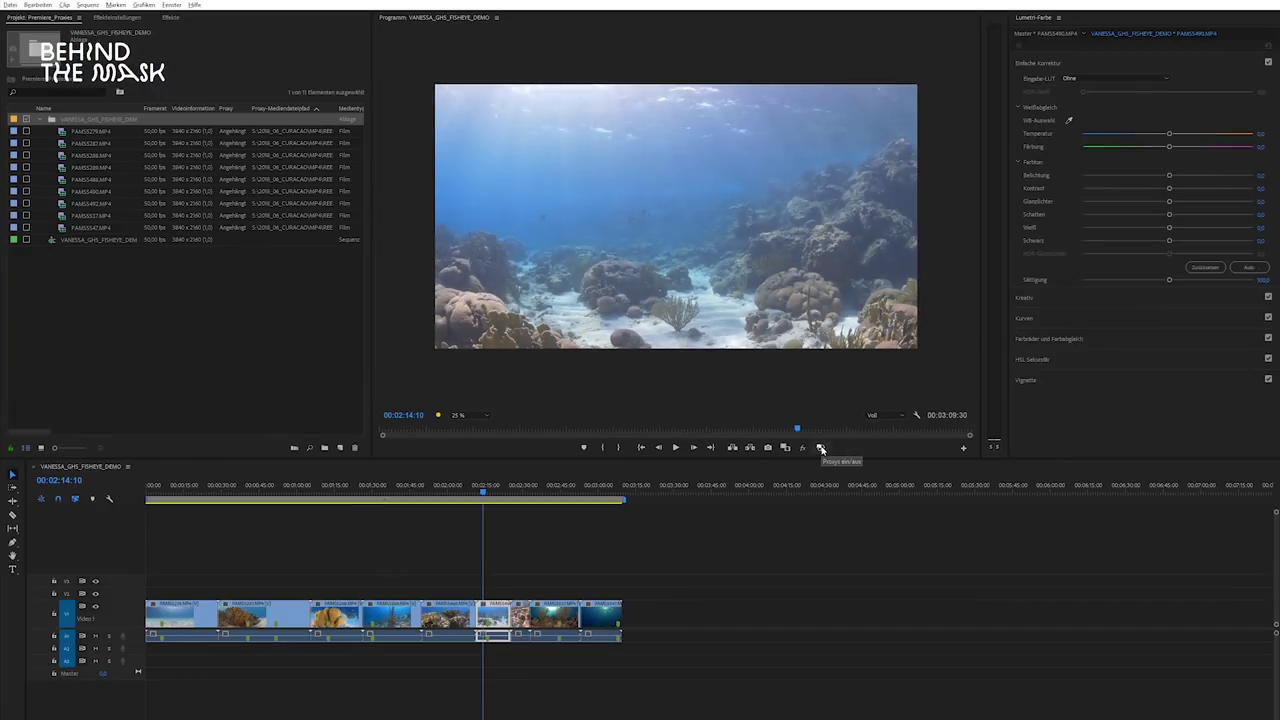
pyautogui.click(821, 448)
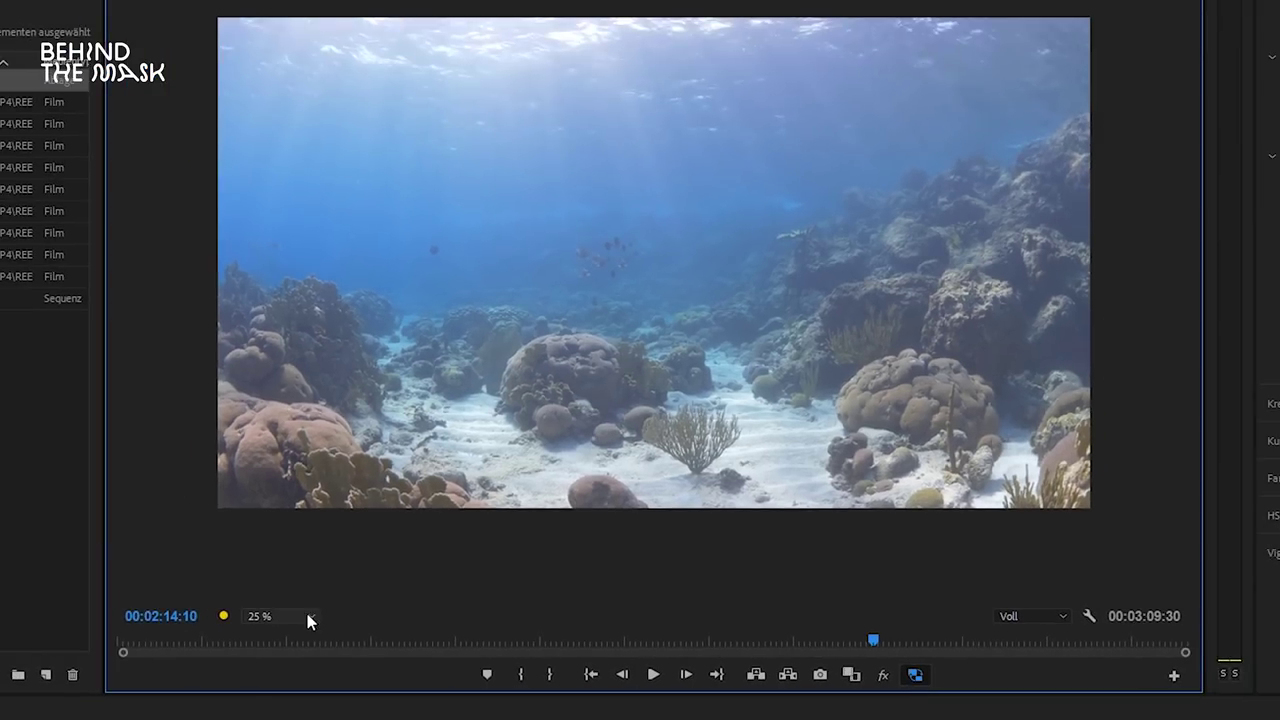
# Step: Check the monitor zoom, then replay the coral reef shot near 01:55 and the sandy opening shot
pyautogui.click(308, 617)
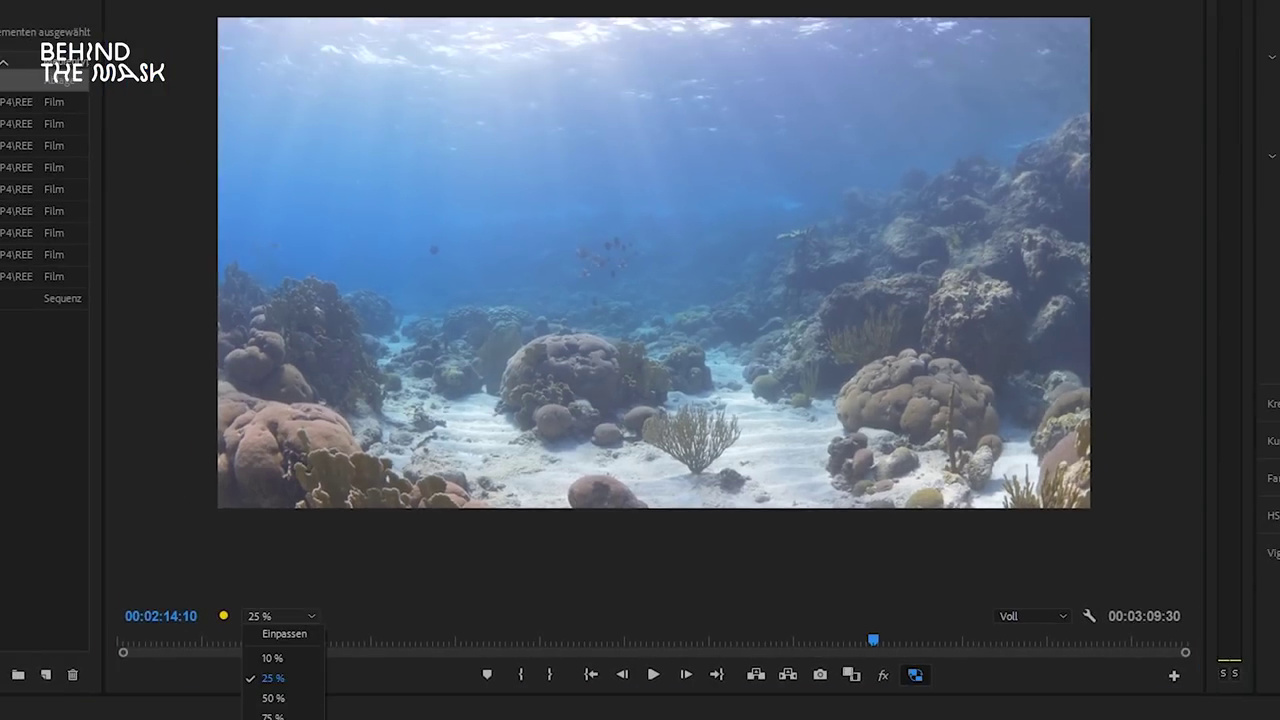
pyautogui.click(262, 712)
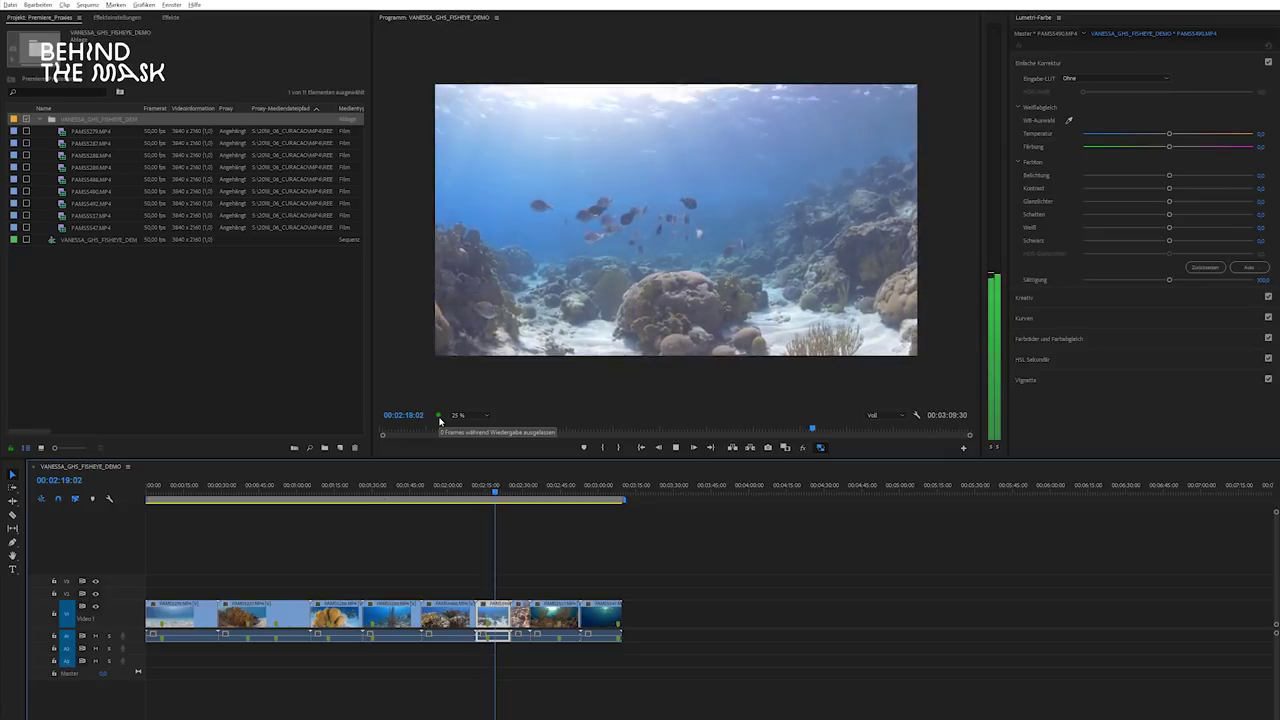
pyautogui.click(438, 492)
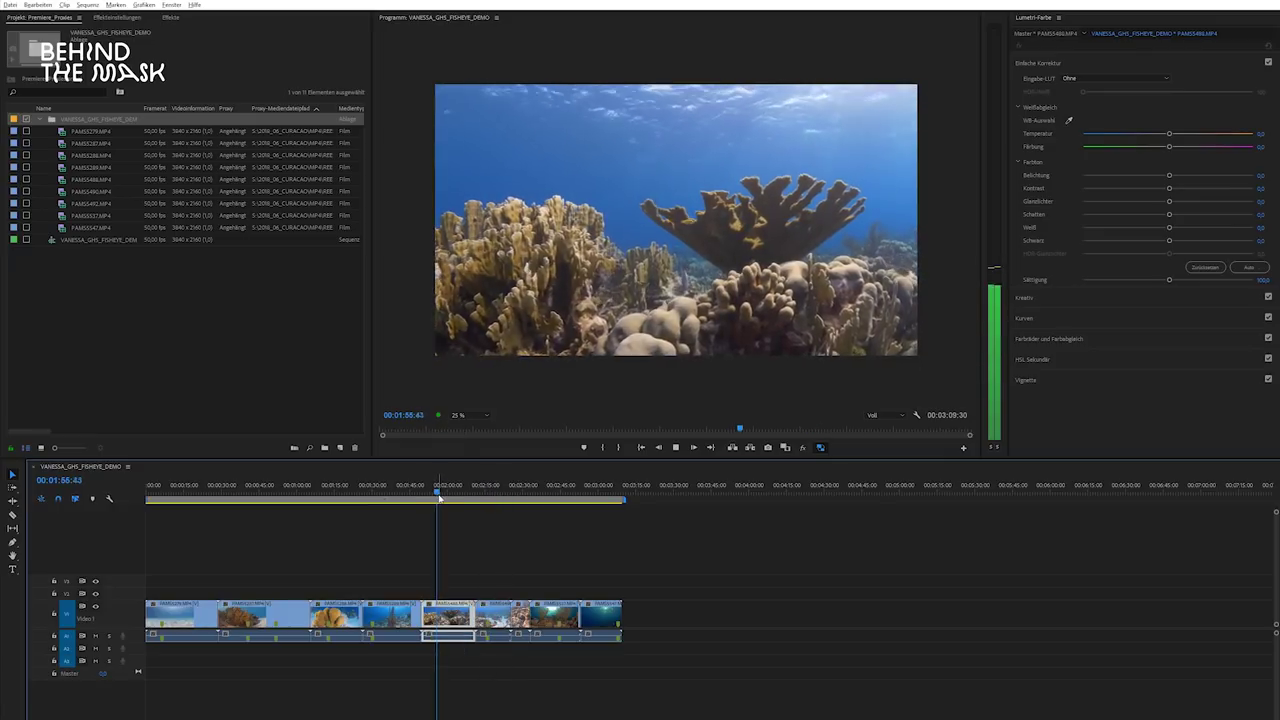
pyautogui.click(160, 492)
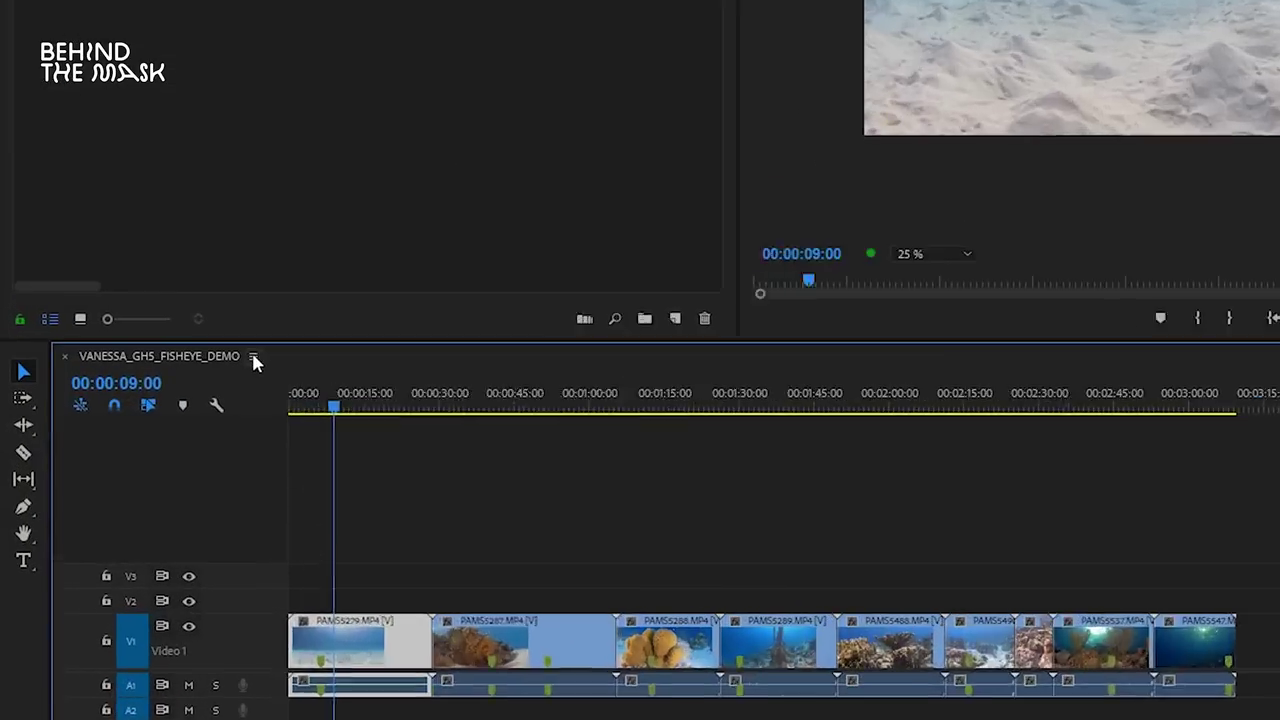
# Step: Enable Arbeitsbereichleiste from the timeline panel menu
pyautogui.click(127, 466)
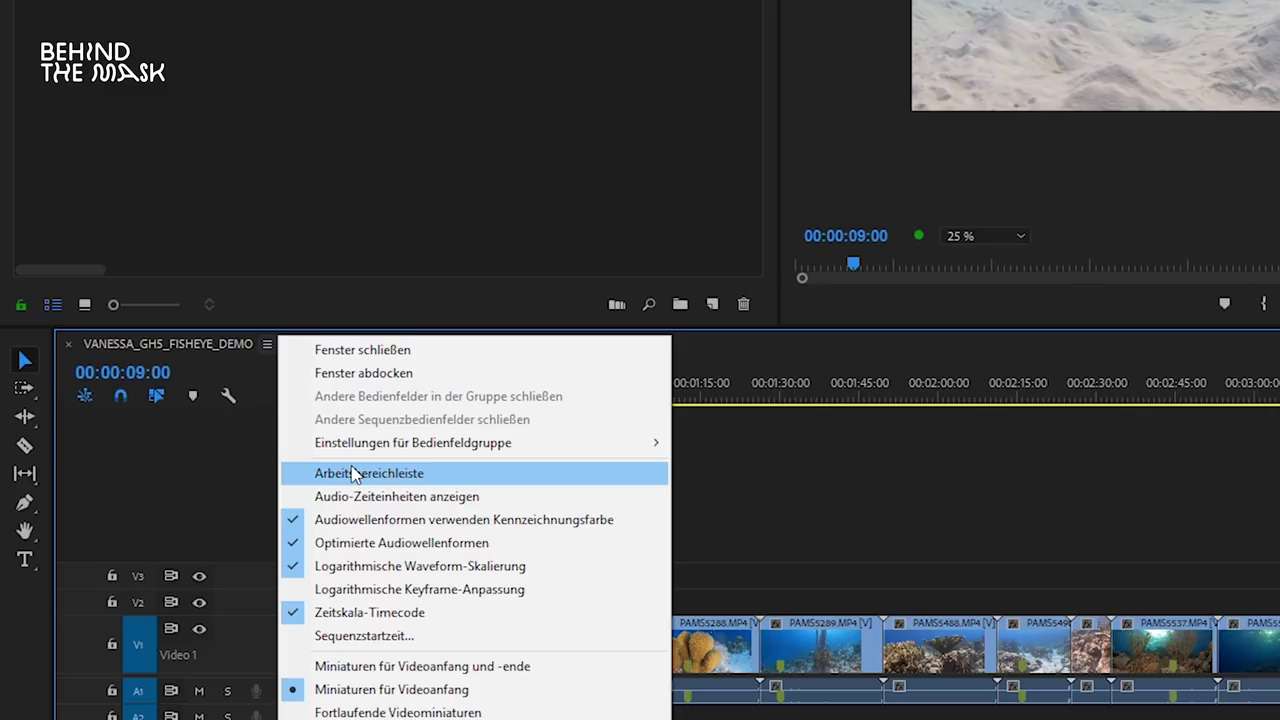
pyautogui.click(355, 473)
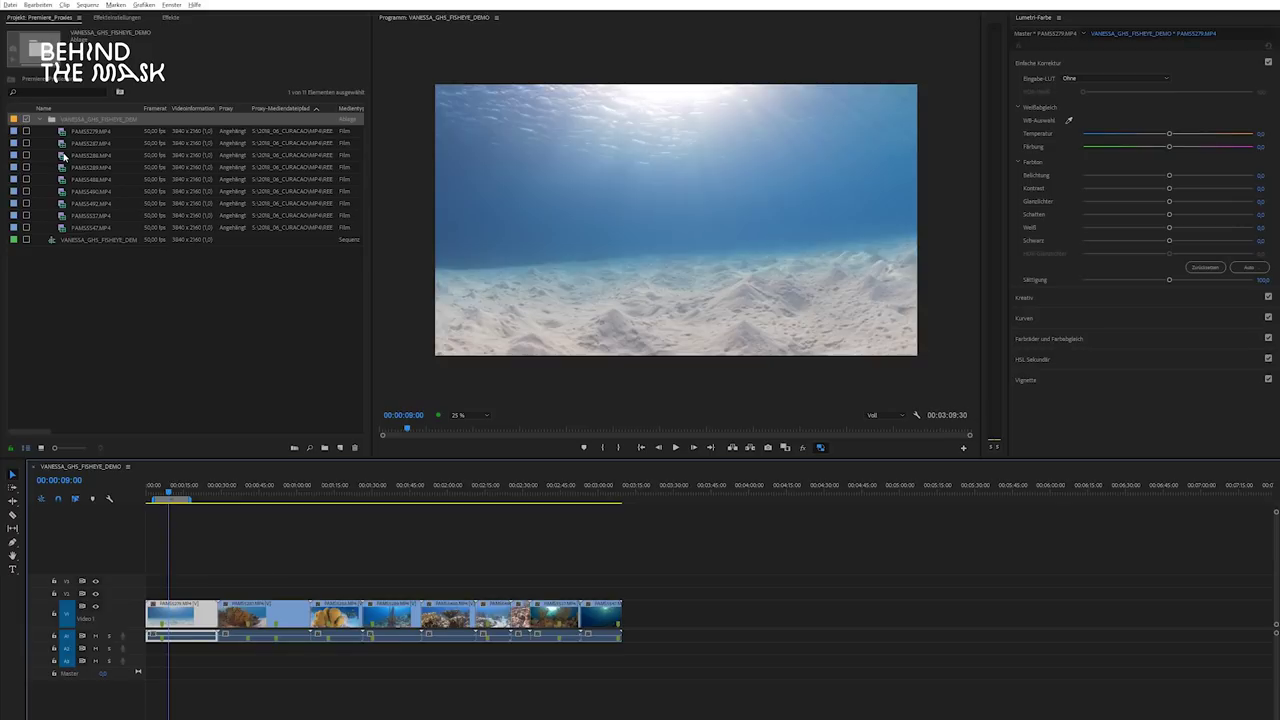
# Step: Open PAM55288.MP4 in the Source monitor and add video-only, audio-only and full copies after the sequence
pyautogui.click(65, 157)
pyautogui.doubleClick(63, 157)
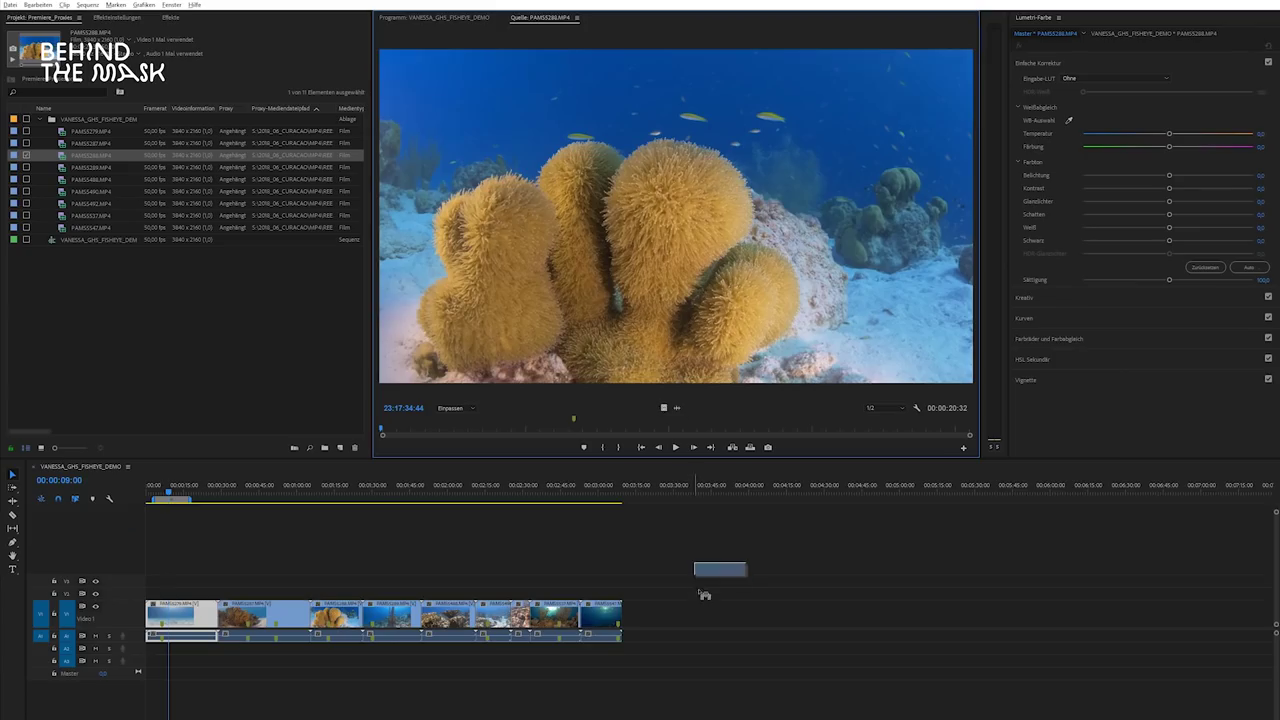
pyautogui.moveTo(704, 594); pyautogui.dragTo(686, 618)
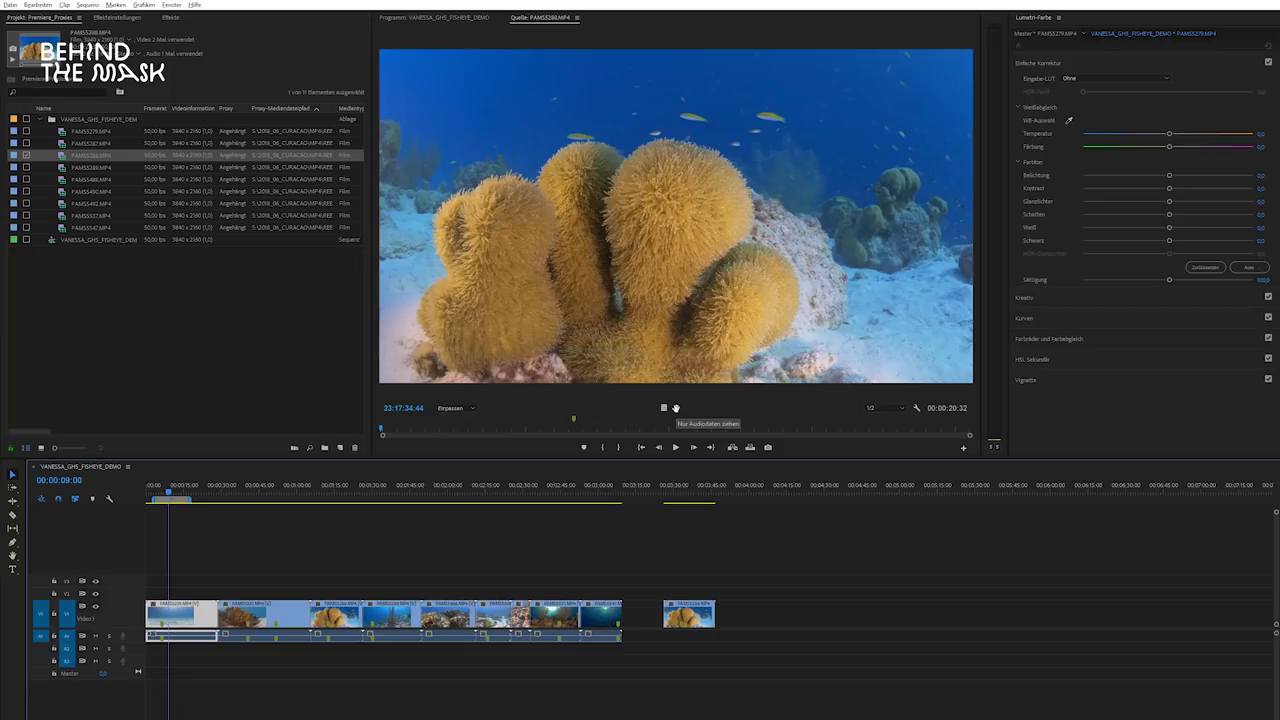
pyautogui.moveTo(675, 408); pyautogui.dragTo(751, 559)
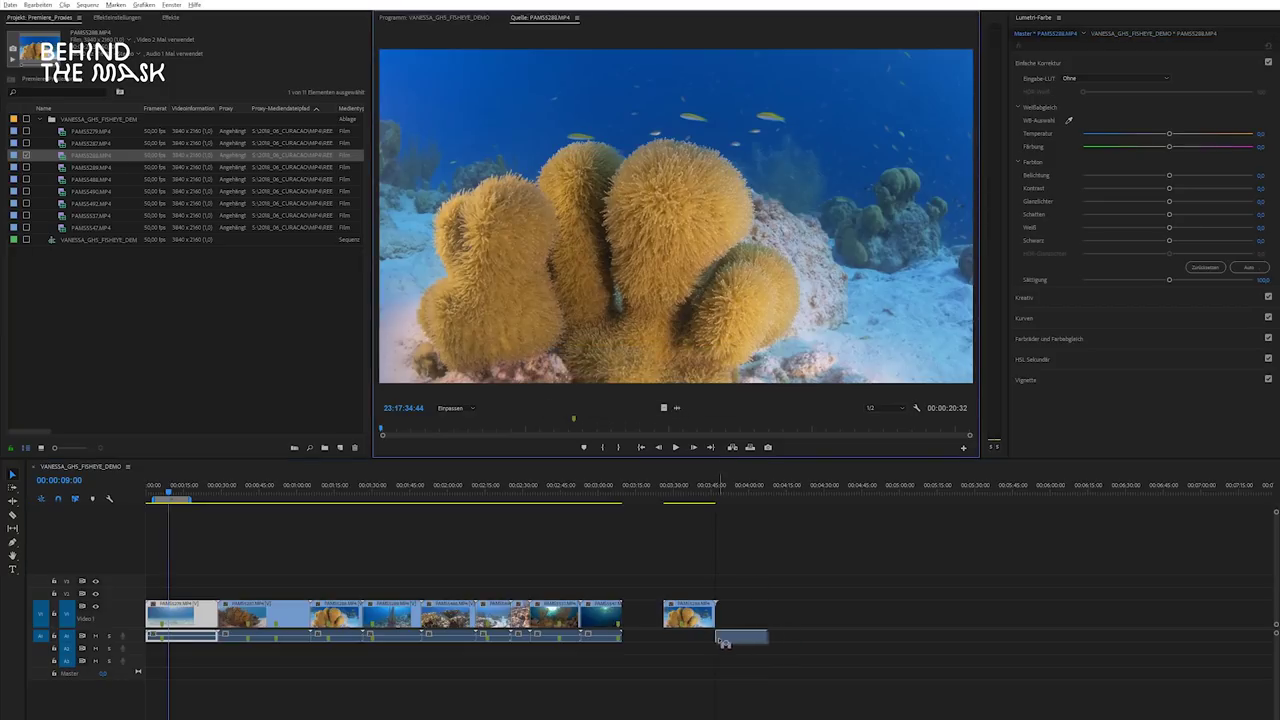
pyautogui.moveTo(725, 643); pyautogui.dragTo(749, 638)
pyautogui.scroll(3, 738, 650)
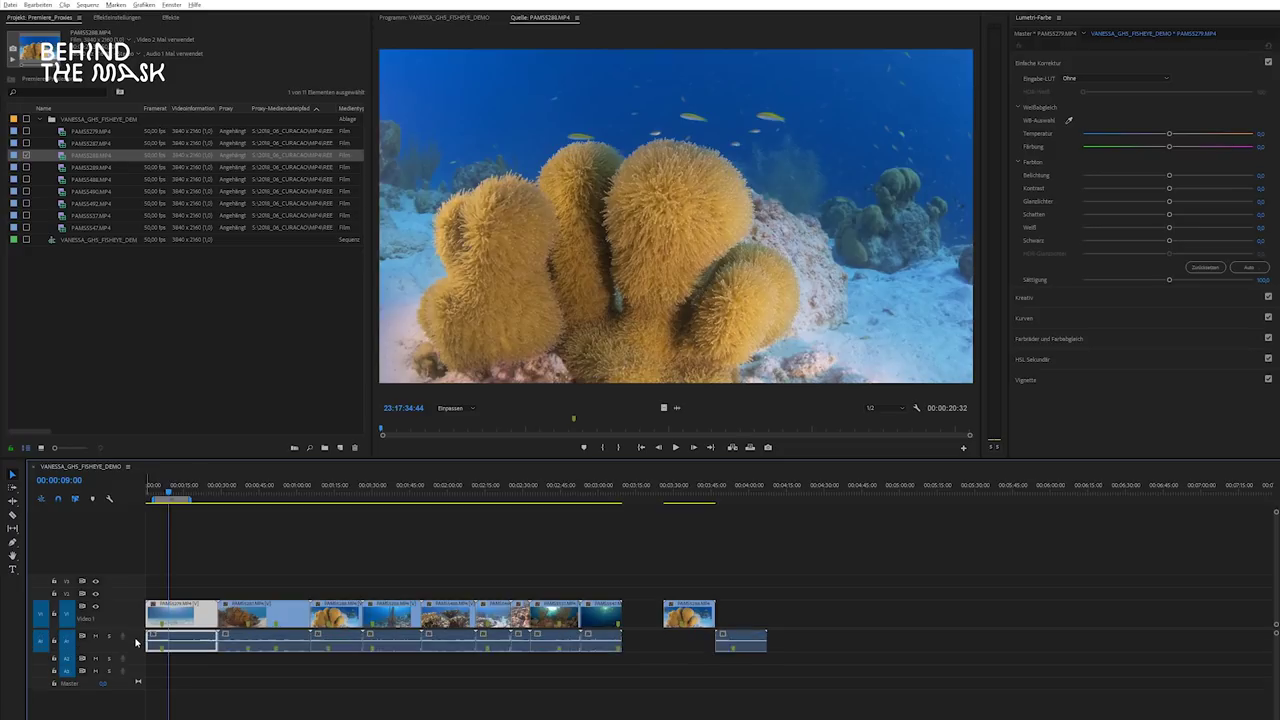
pyautogui.moveTo(684, 291); pyautogui.dragTo(778, 622)
# Step: Place the full coral clip at the sequence end, inspecting it at 100 % zoom before returning to 25 %
pyautogui.click(795, 487)
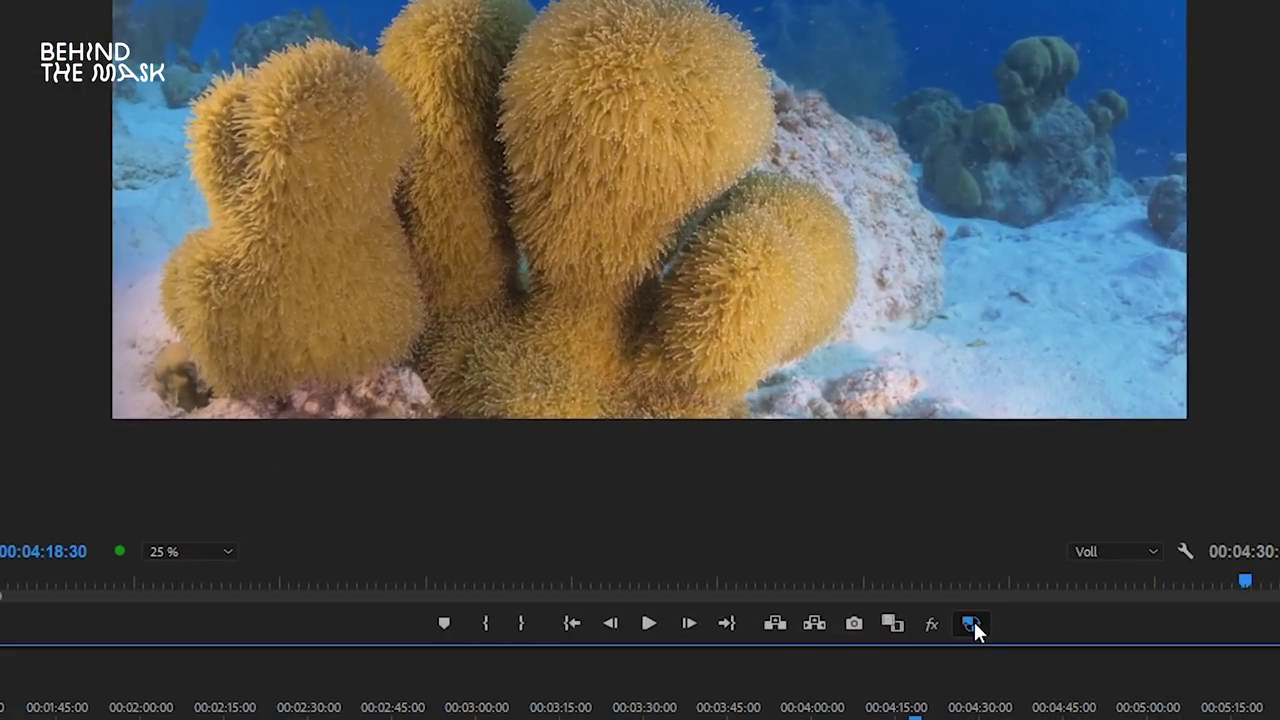
pyautogui.click(465, 415)
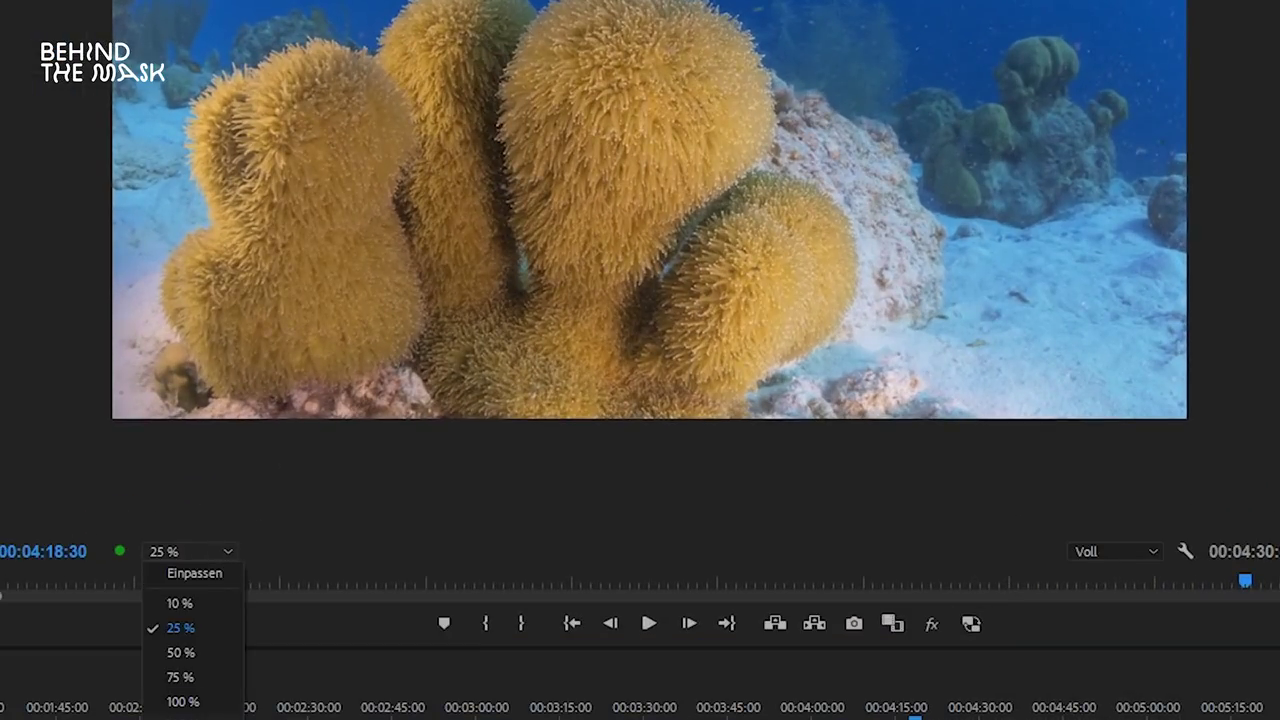
pyautogui.click(185, 702)
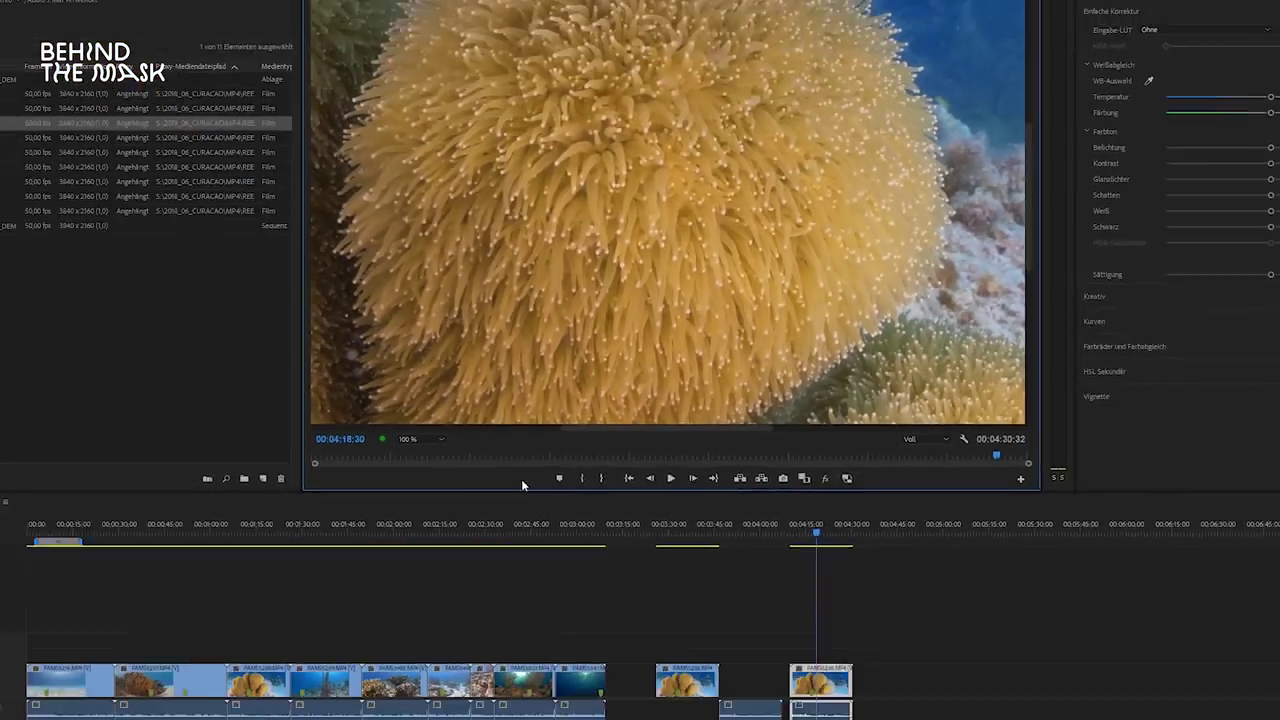
pyautogui.click(185, 551)
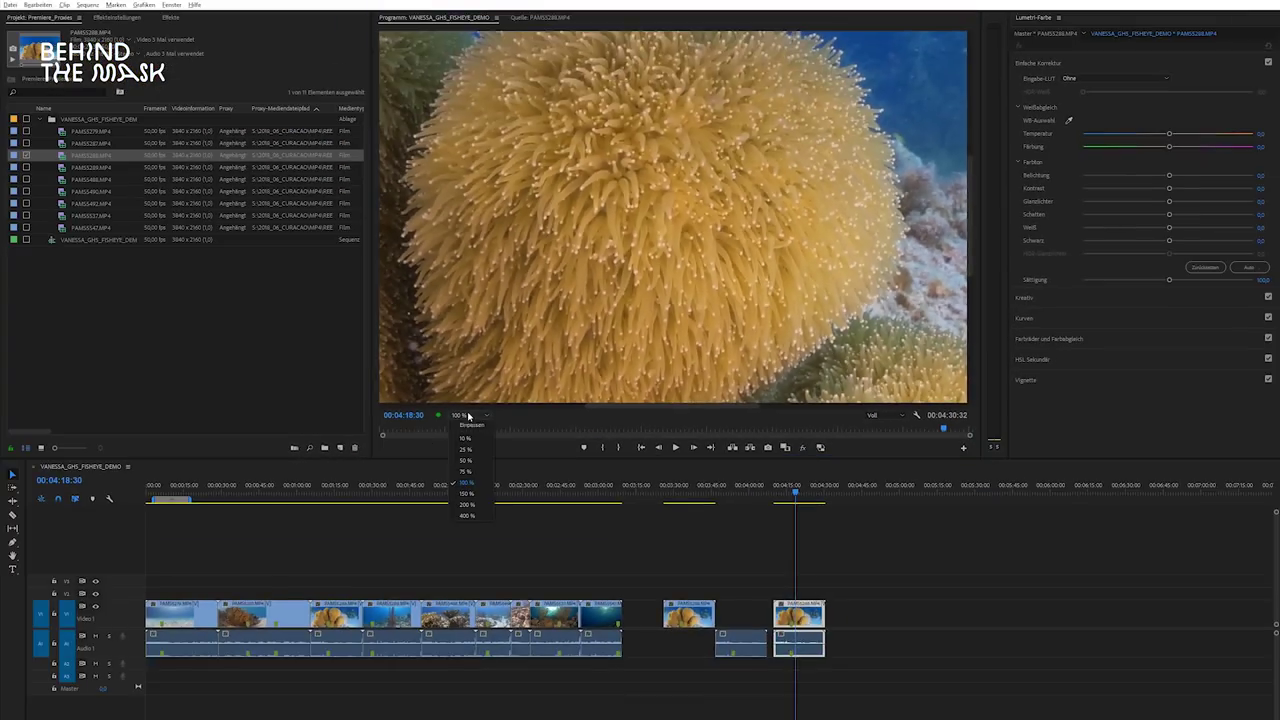
pyautogui.click(468, 449)
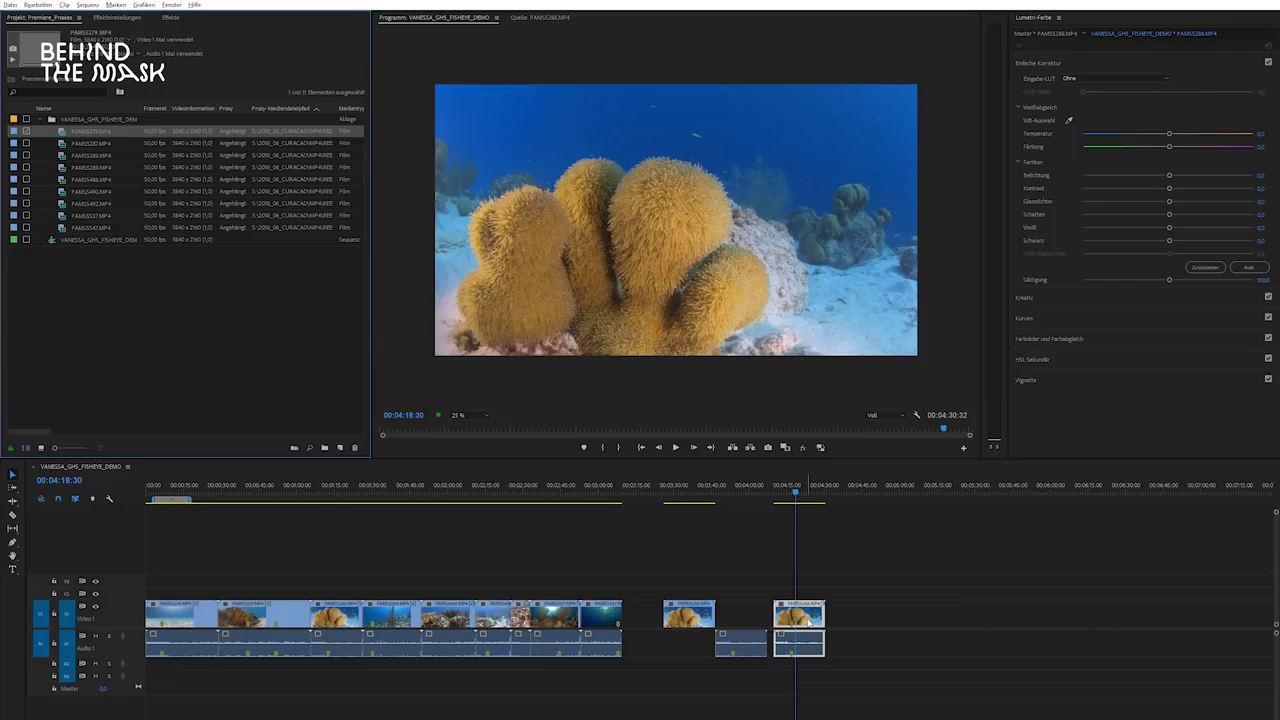
# Step: Reveal the last timeline clip's source with Im Projekt anzeigen
pyautogui.click(808, 622)
pyautogui.rightClick(808, 622)
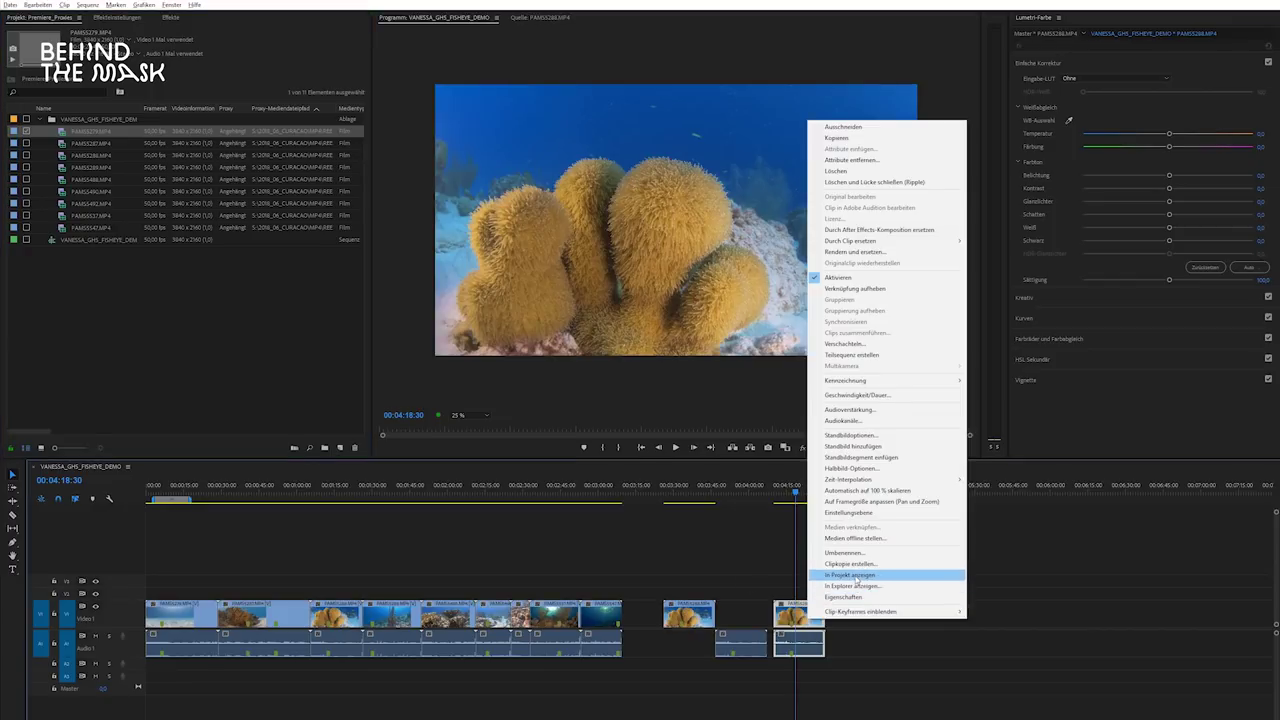
pyautogui.click(860, 570)
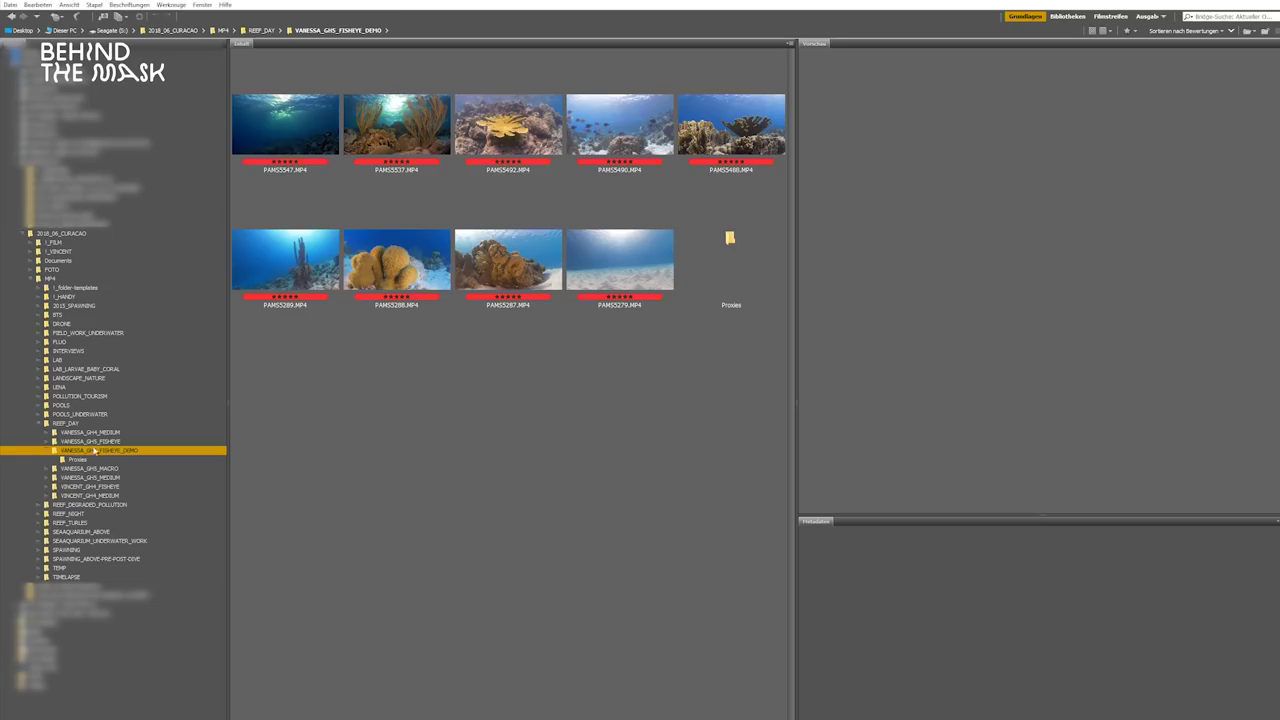
# Step: Delete PAMS5288_Proxy.mp4 from the reef footage's Proxies folder in Bridge
pyautogui.click(76, 460)
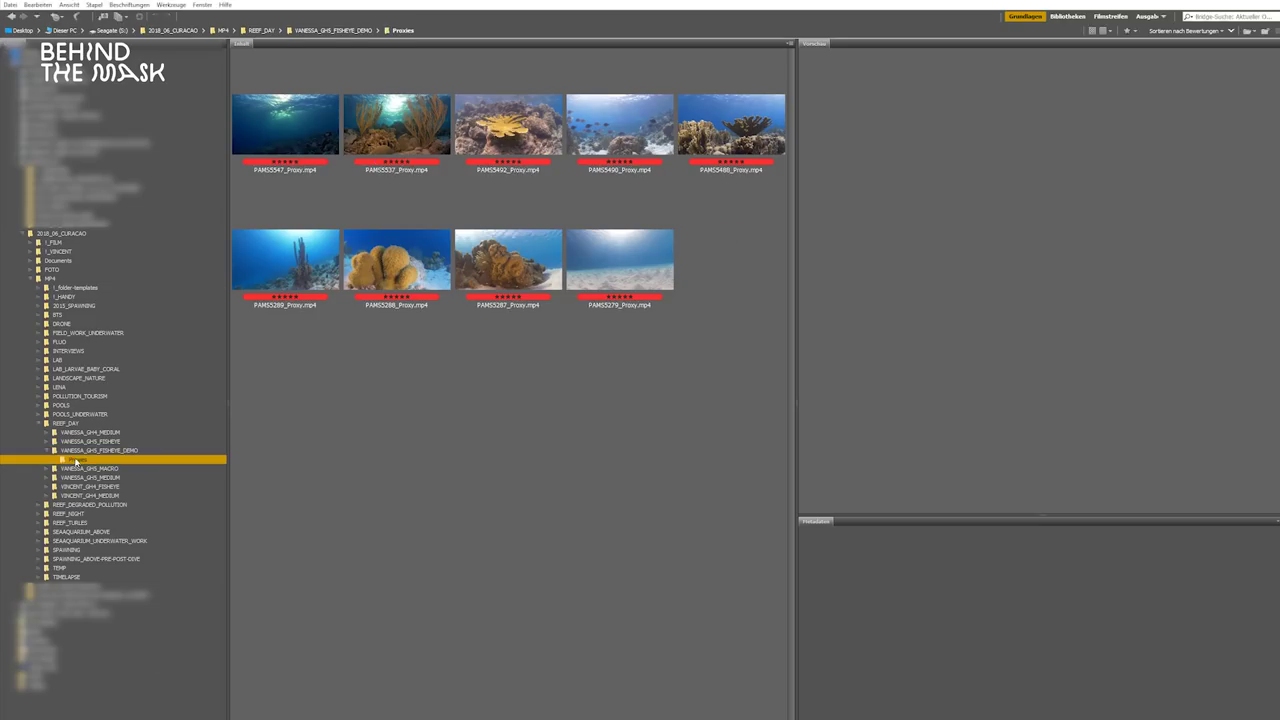
pyautogui.click(526, 338)
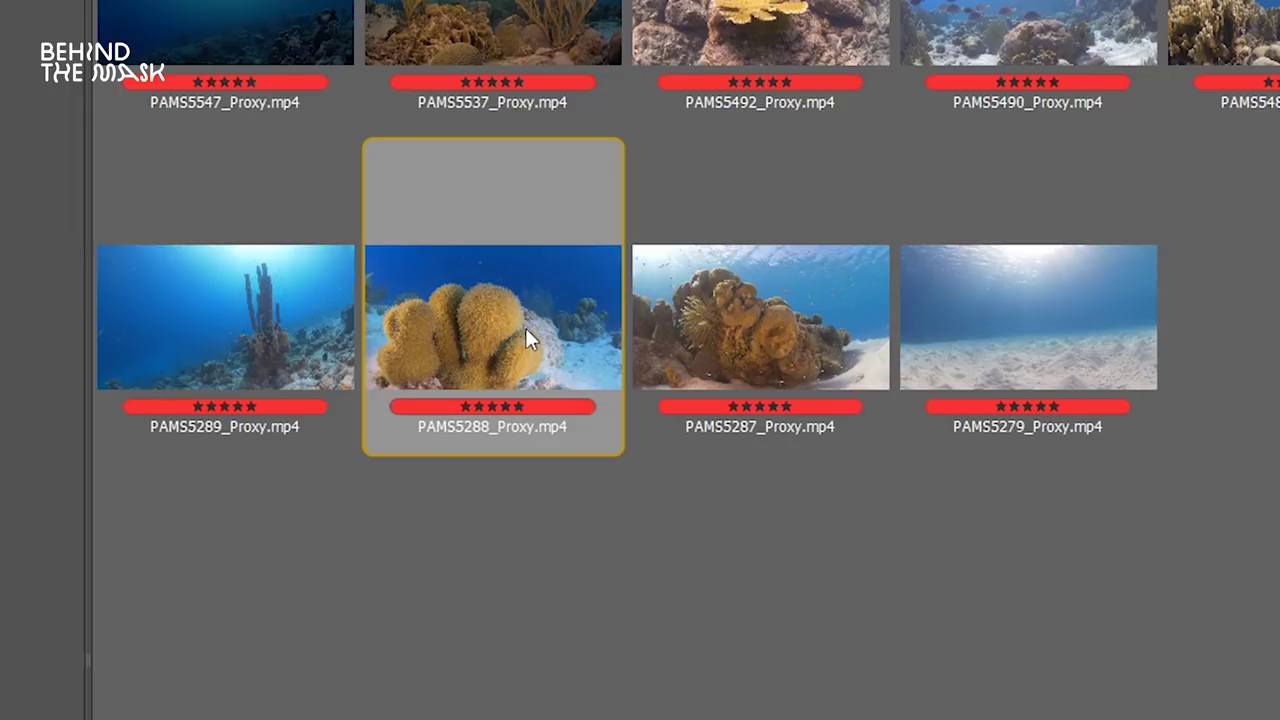
pyautogui.press('Delete')
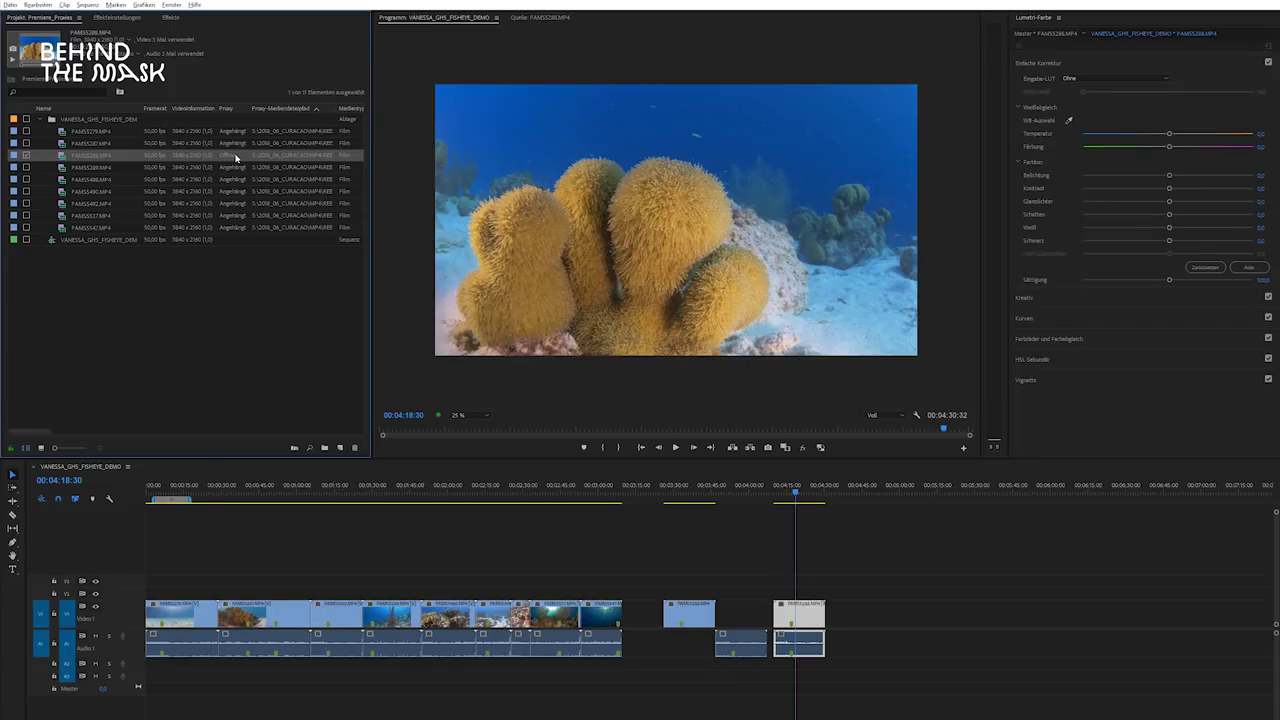
# Step: Create a new proxy for PAMS5288.MP4 using the 1024x540 H.264 preset
pyautogui.rightClick(80, 157)
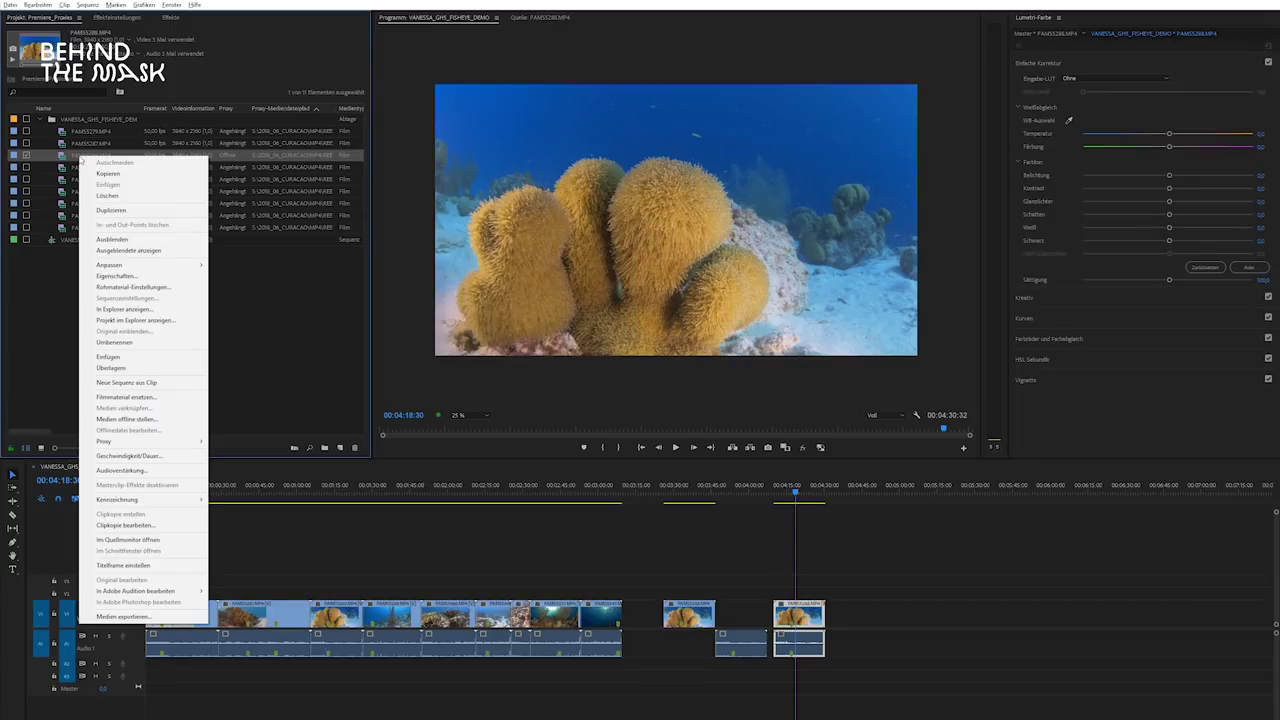
pyautogui.moveTo(162, 441)
pyautogui.click(228, 443)
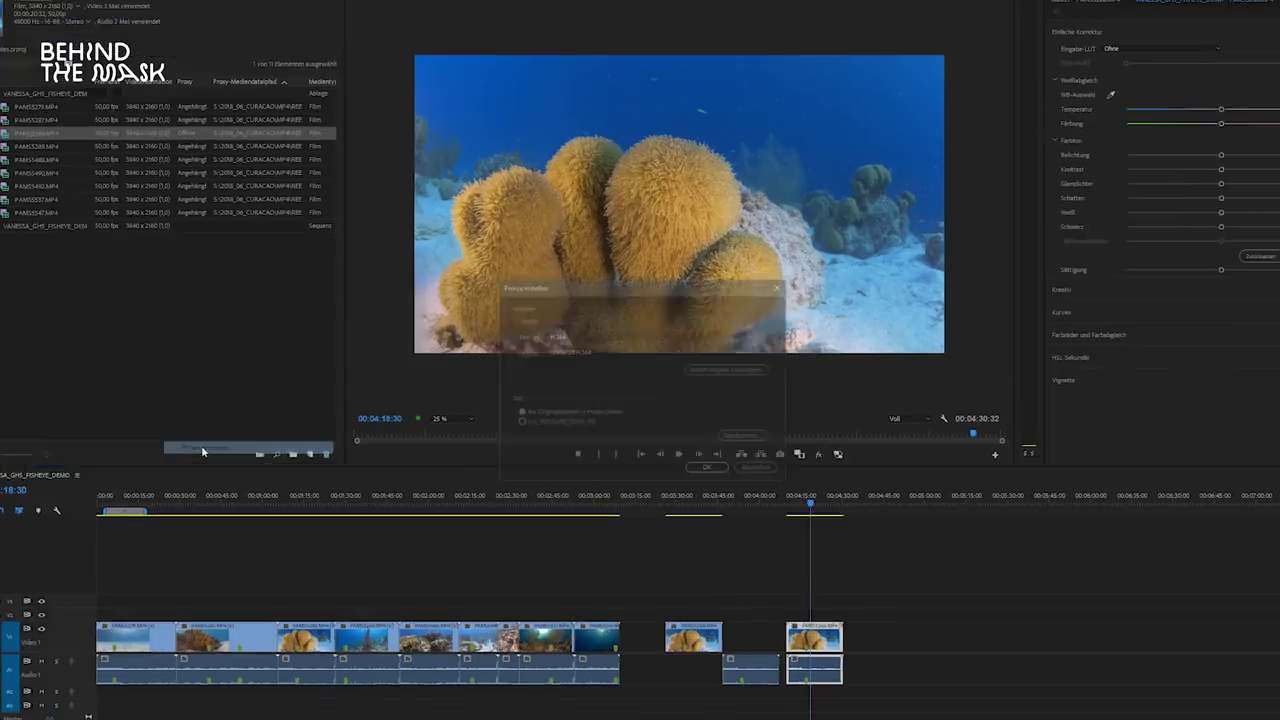
pyautogui.click(643, 356)
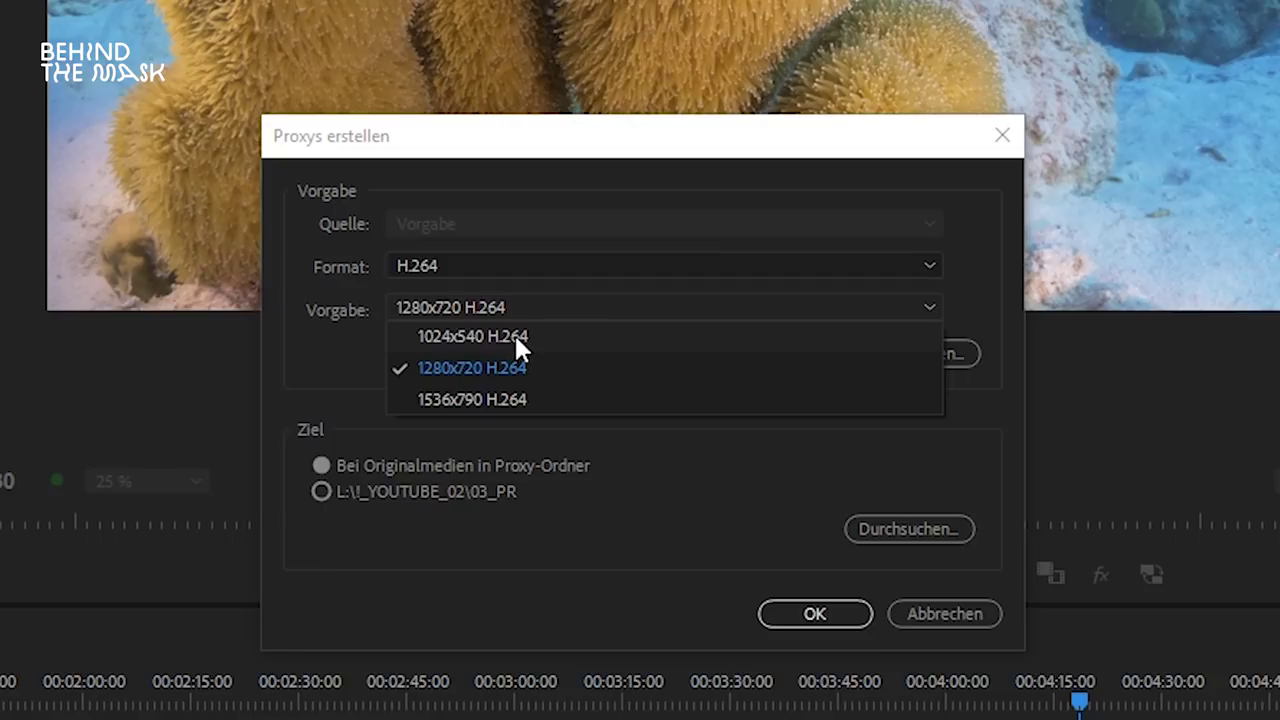
pyautogui.click(425, 337)
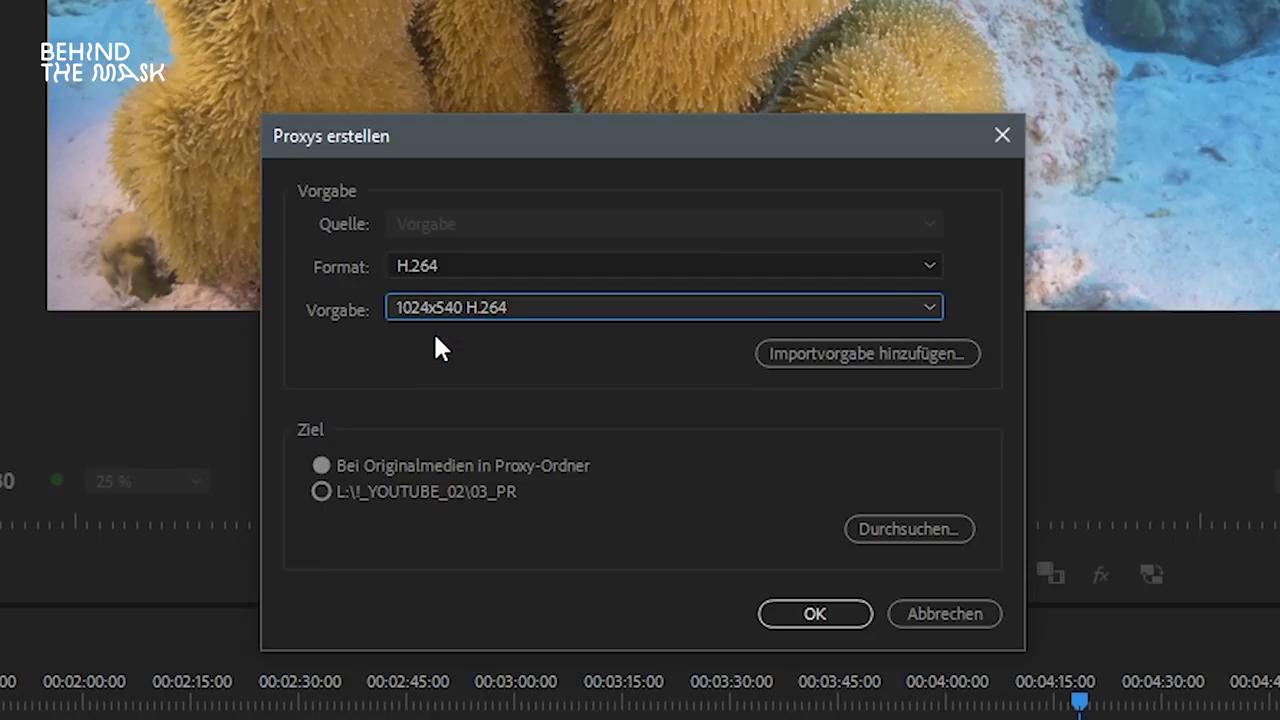
pyautogui.click(815, 613)
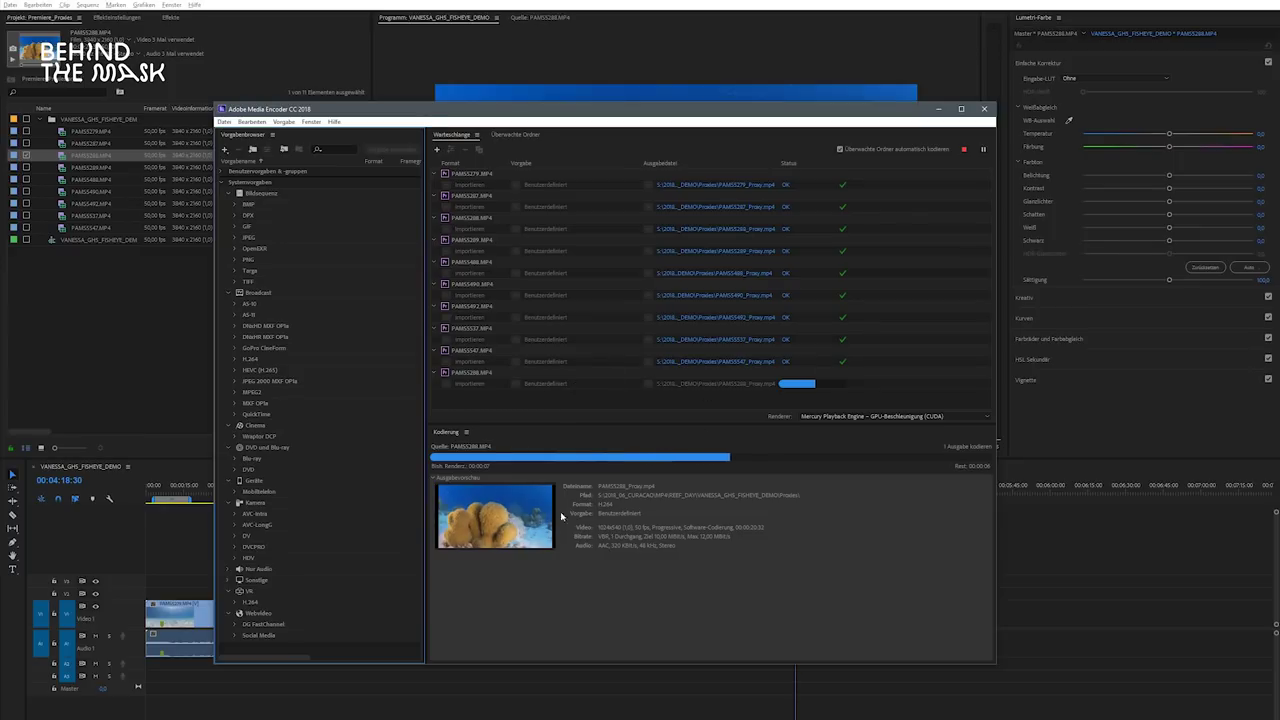
# Step: Back in Premiere Pro, select PAMS5288.MP4 and switch proxy playback on
pyautogui.click(152, 317)
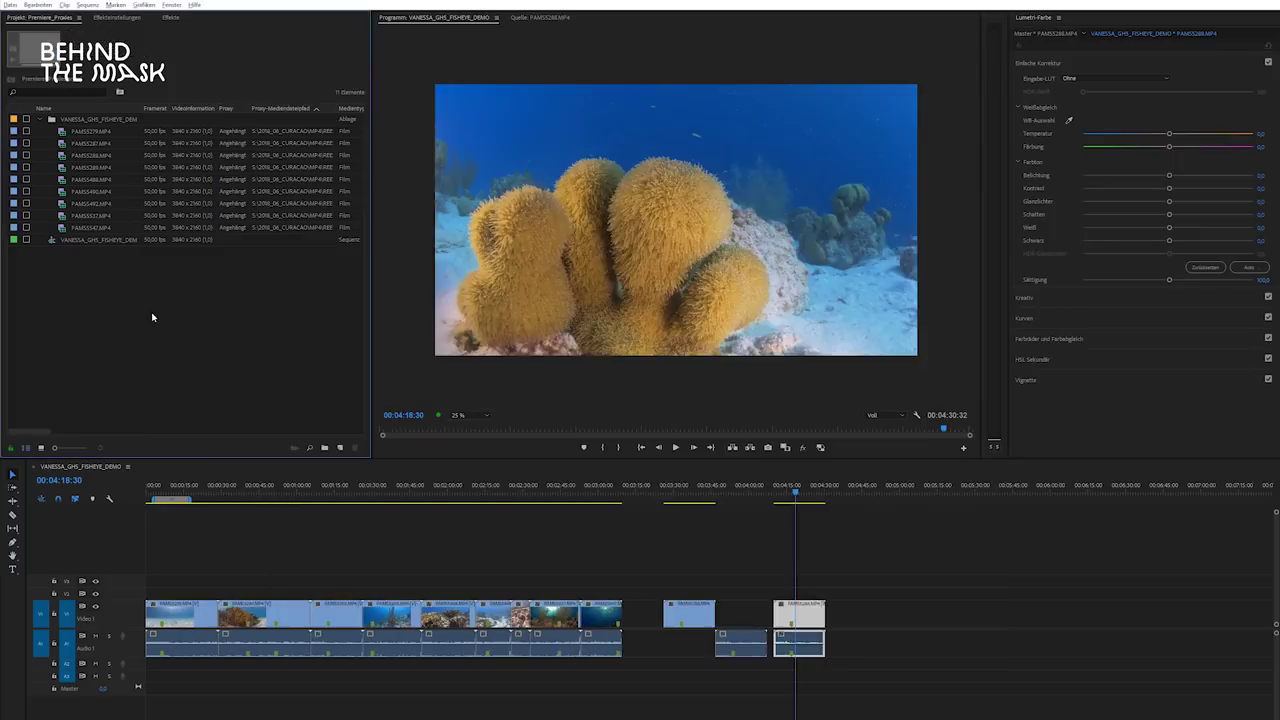
pyautogui.click(90, 156)
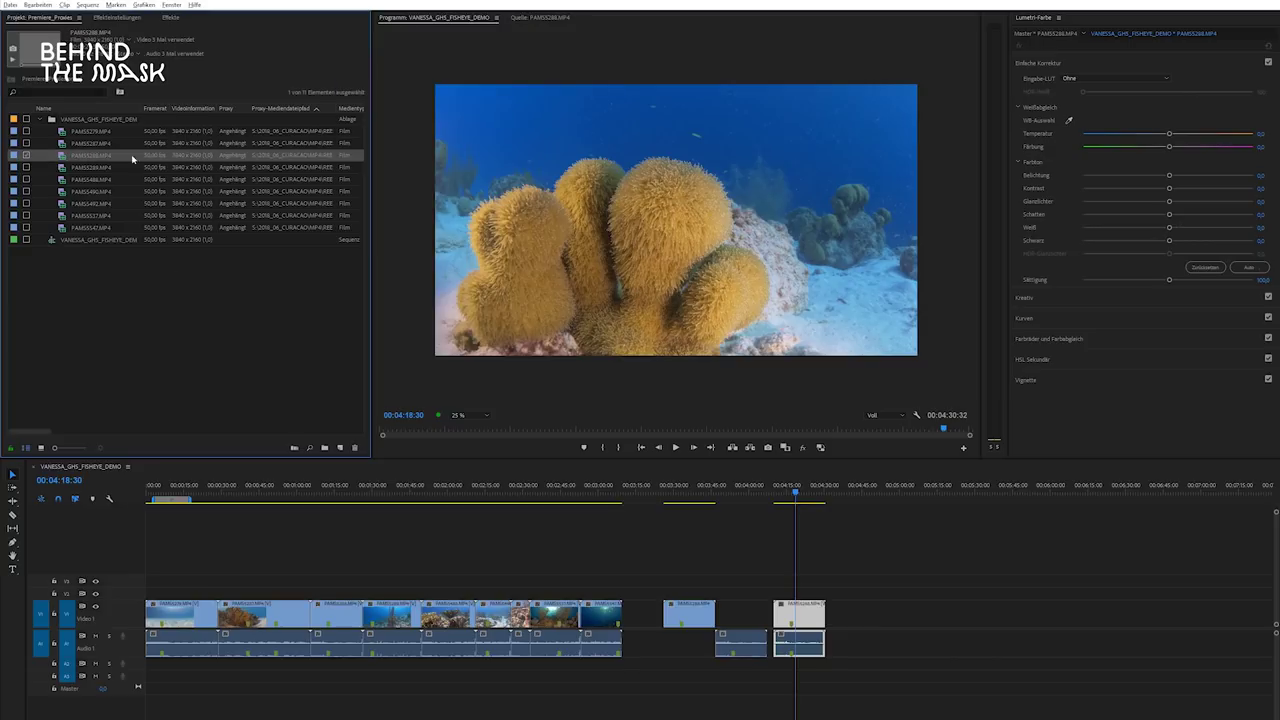
pyautogui.click(821, 448)
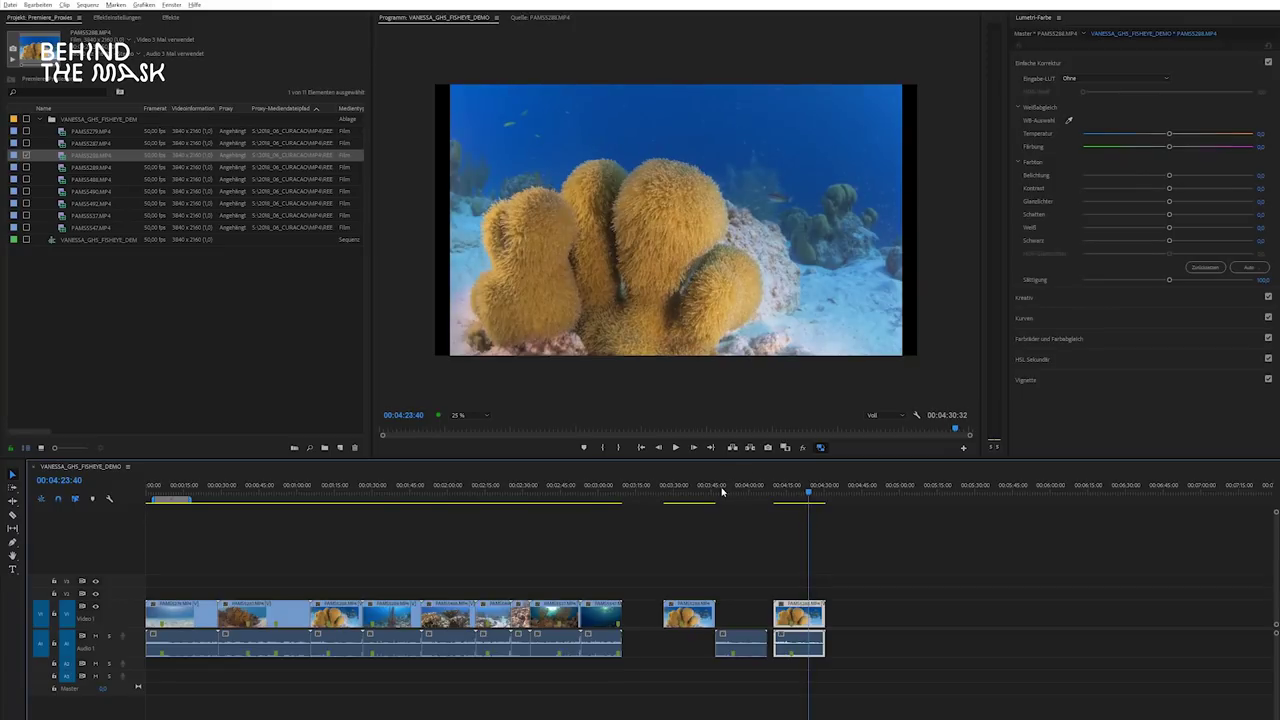
# Step: Scrub to 00:03:02:30 and toggle proxies on and off to compare frame sizes
pyautogui.click(593, 497)
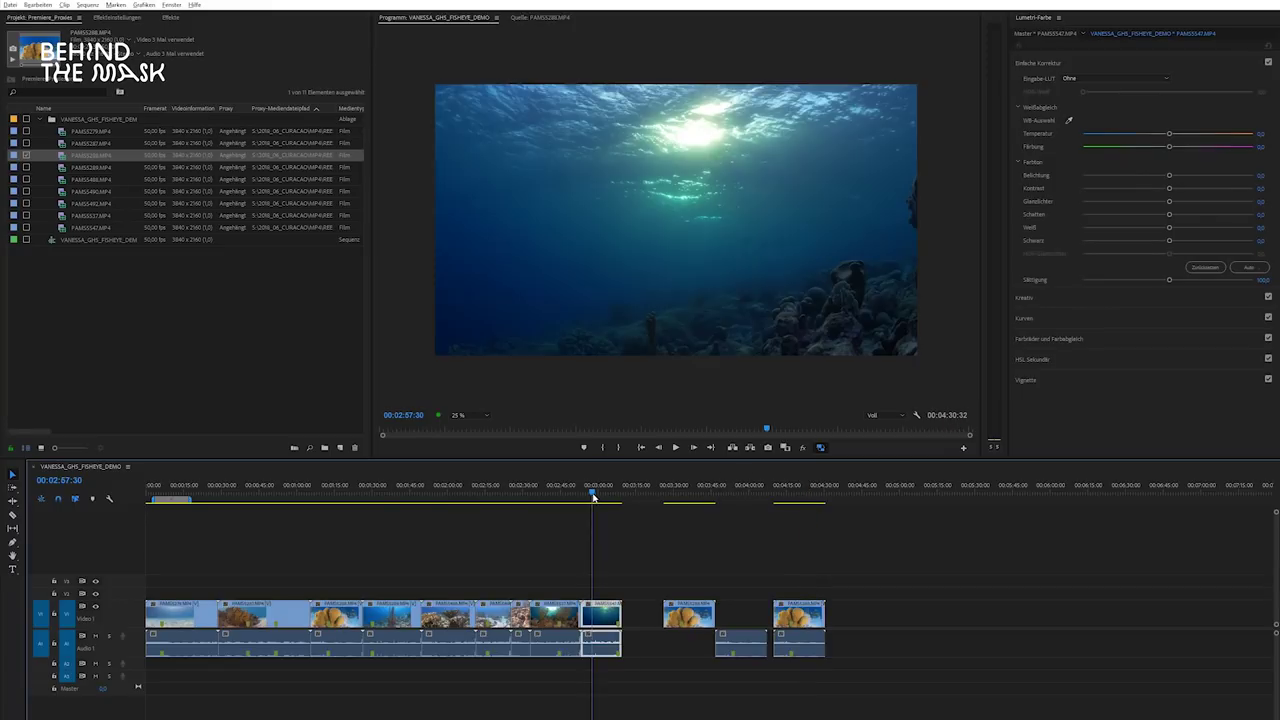
pyautogui.moveTo(593, 497); pyautogui.dragTo(605, 497)
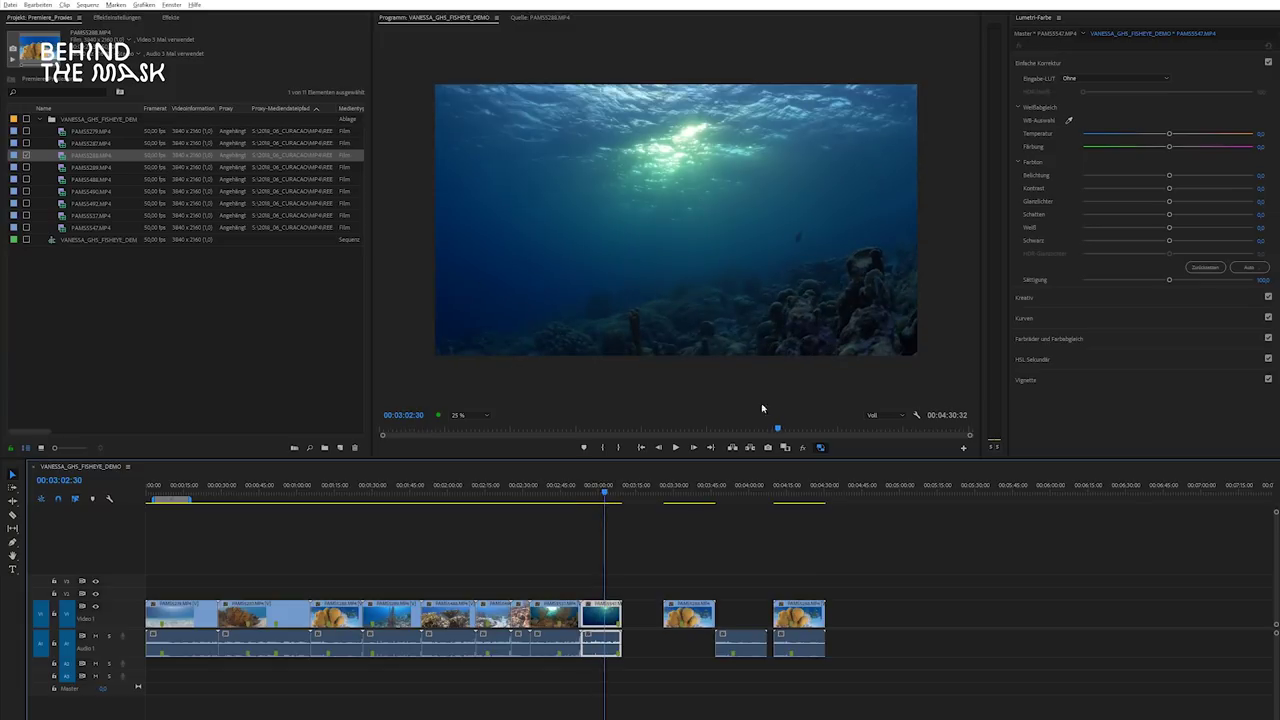
pyautogui.click(821, 447)
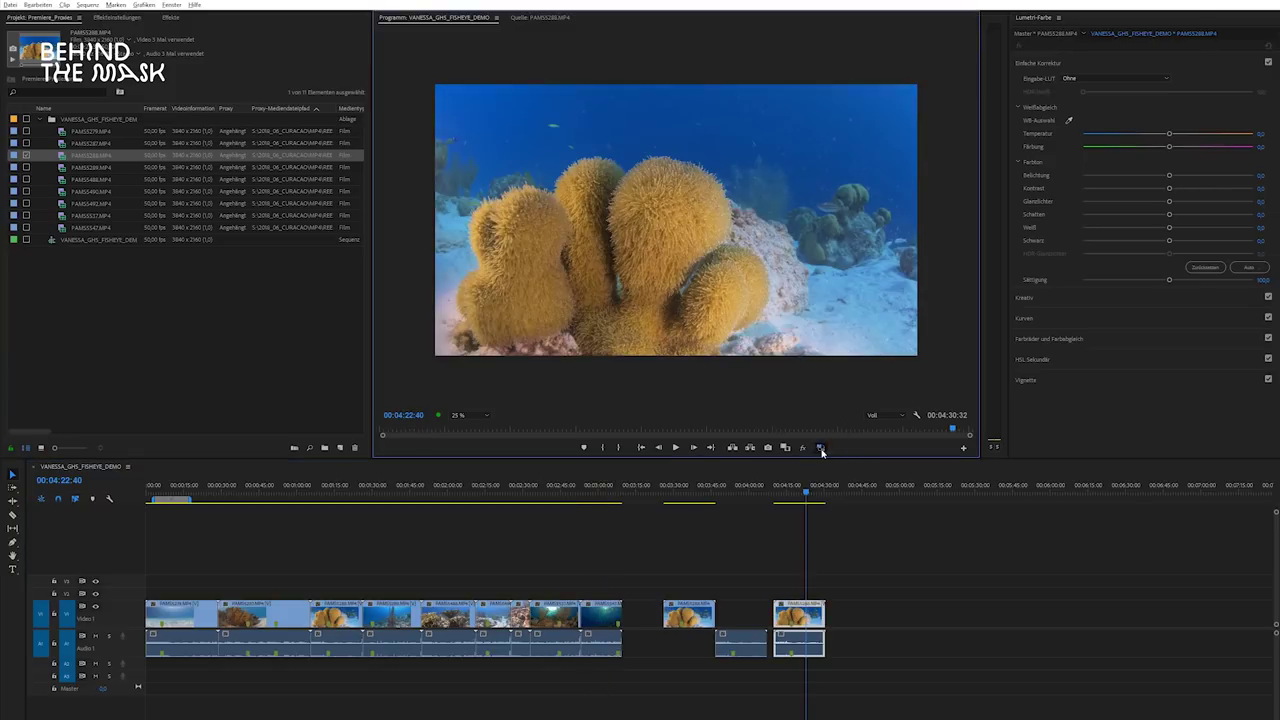
pyautogui.click(821, 447)
pyautogui.click(821, 447)
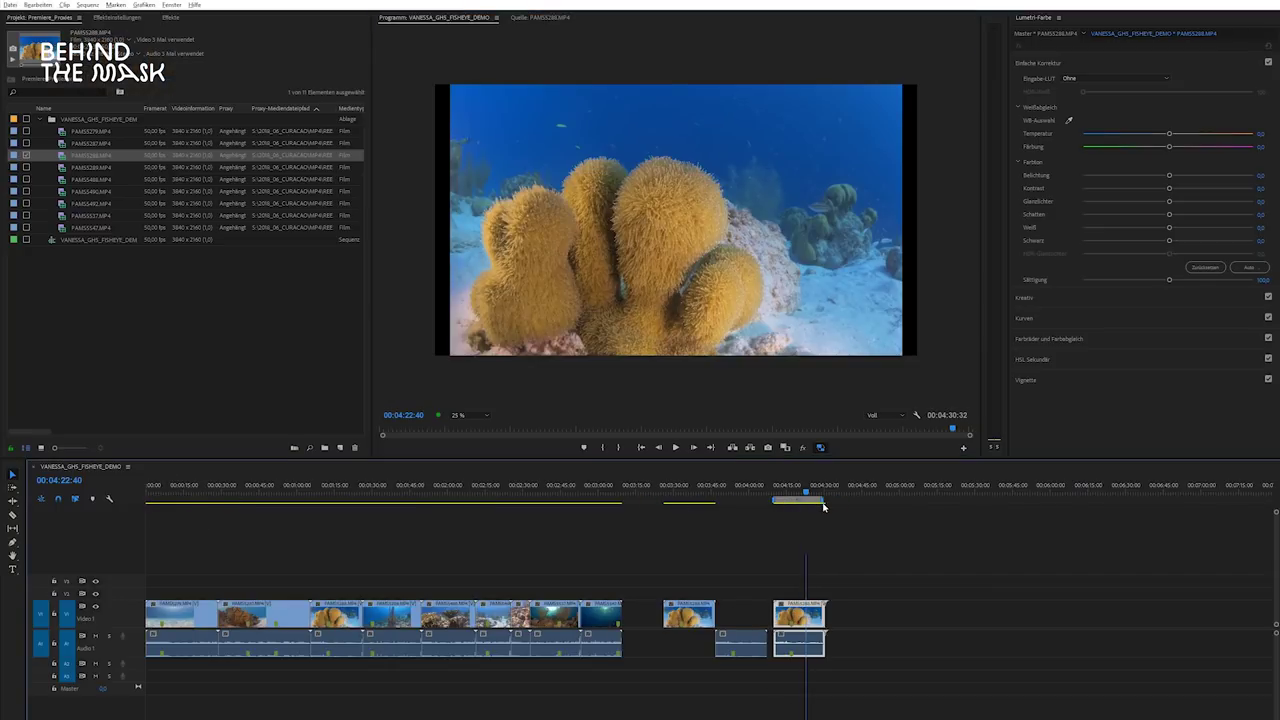
# Step: Save the project with Datei > Speichern and select the reef sequence in the Project panel
pyautogui.click(10, 5)
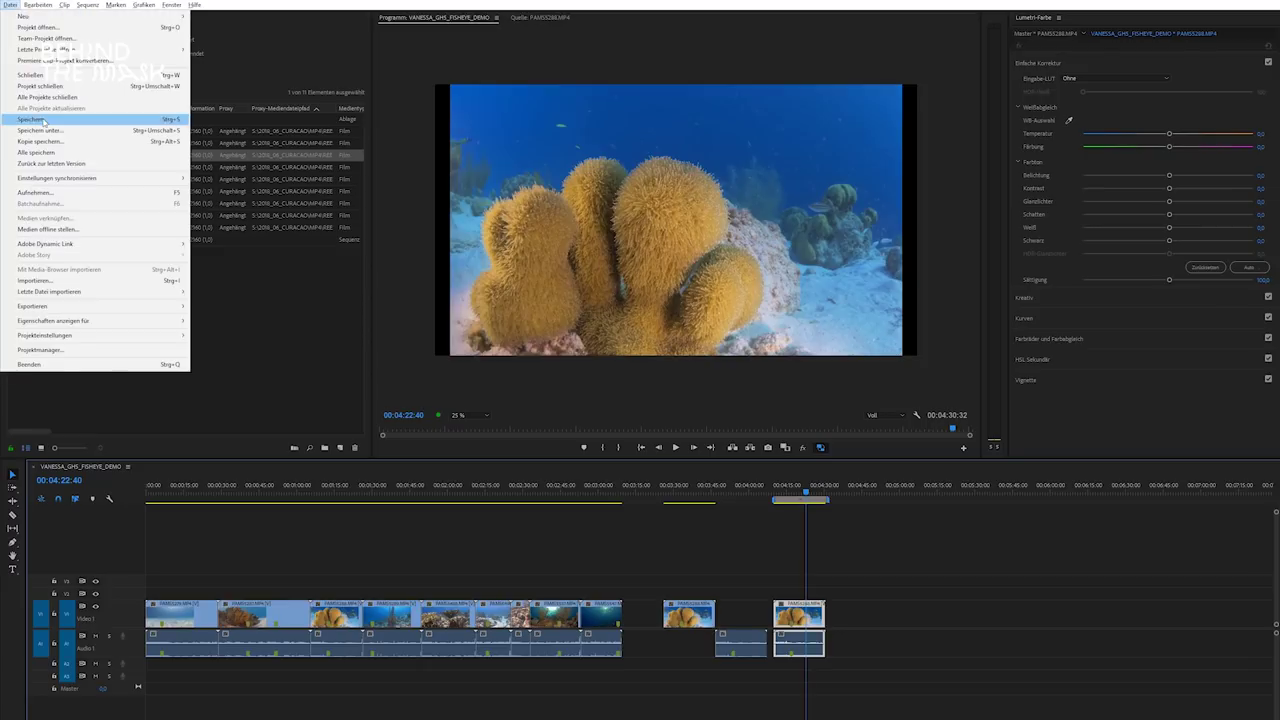
pyautogui.click(40, 121)
pyautogui.click(76, 241)
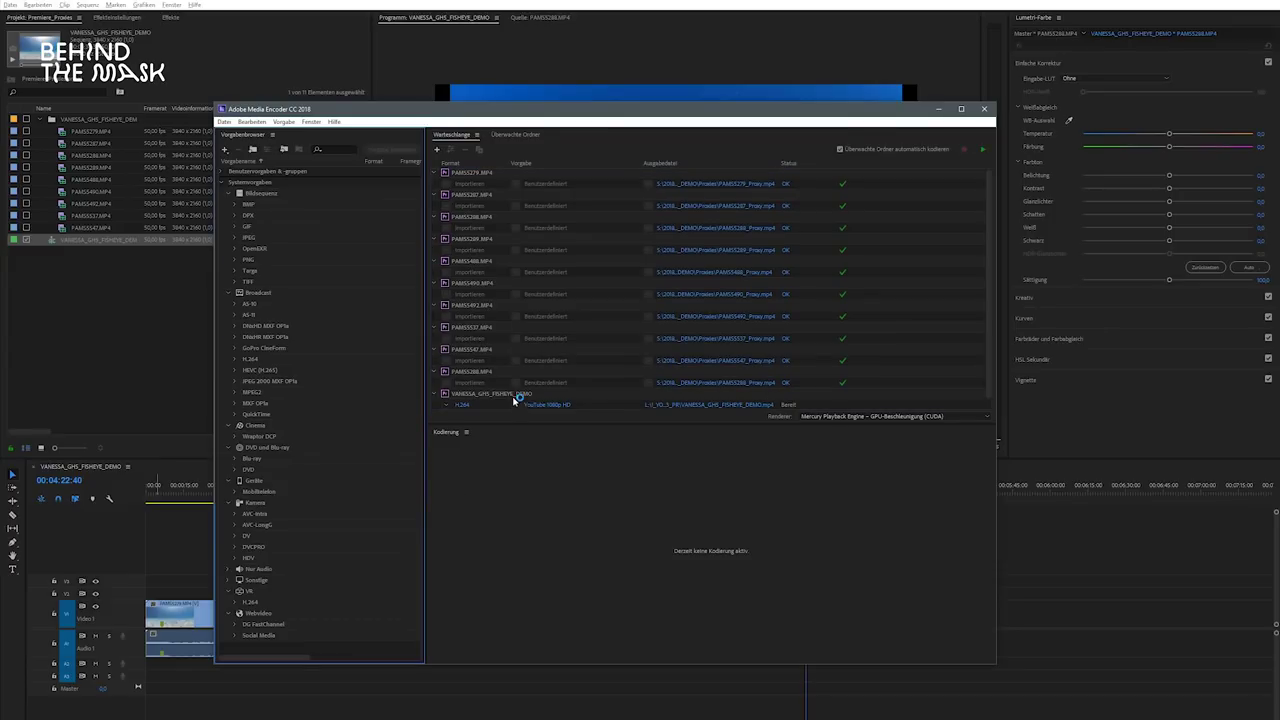
# Step: Clear the finished proxy jobs from the Media Encoder queue
pyautogui.scroll(-1, 514, 398)
pyautogui.scroll(1, 479, 341)
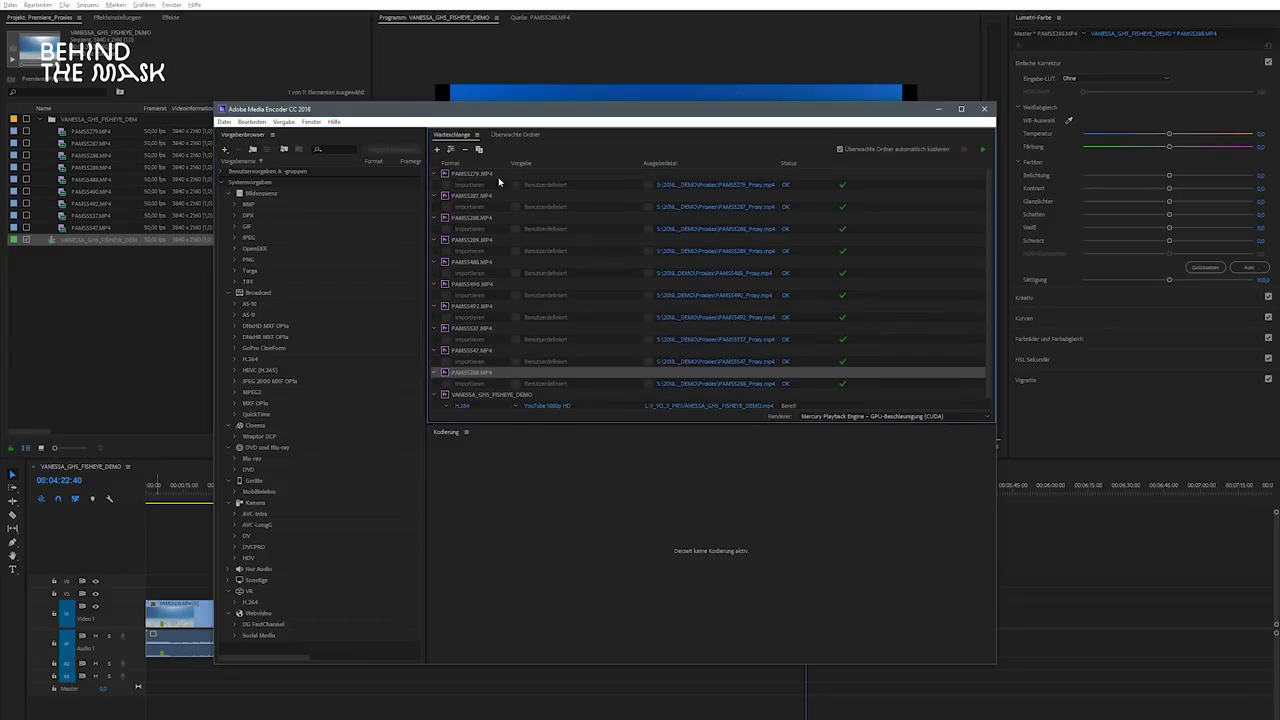
pyautogui.hotkey('ctrl', 'a')
pyautogui.press('Delete')
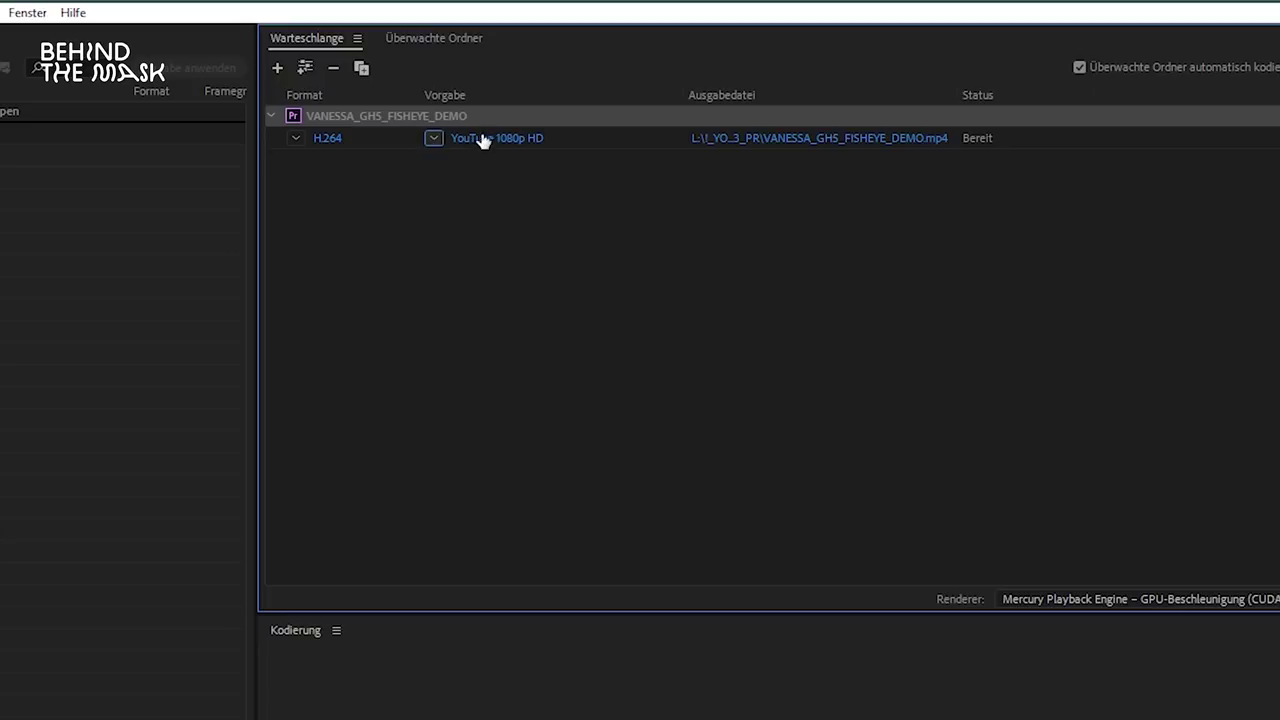
# Step: Encode the sequence's work area as YouTube 1080p HD into the 10_RENDER folder
pyautogui.click(483, 138)
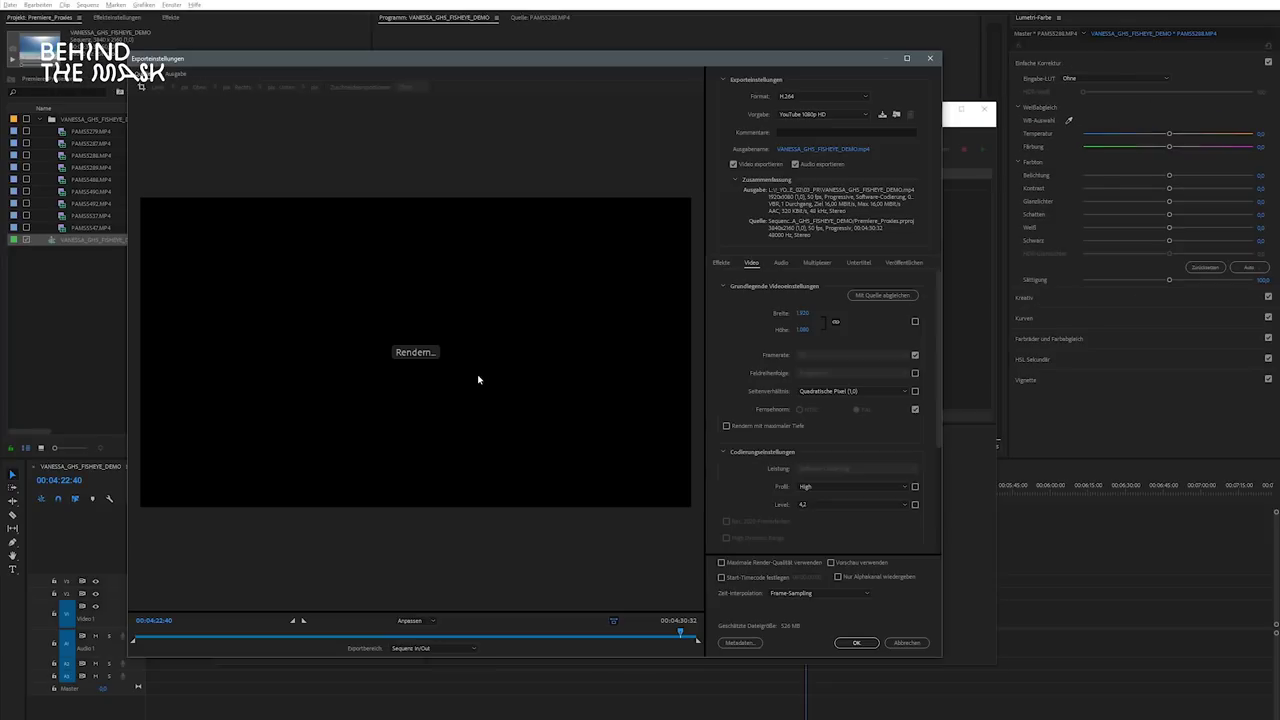
pyautogui.click(425, 648)
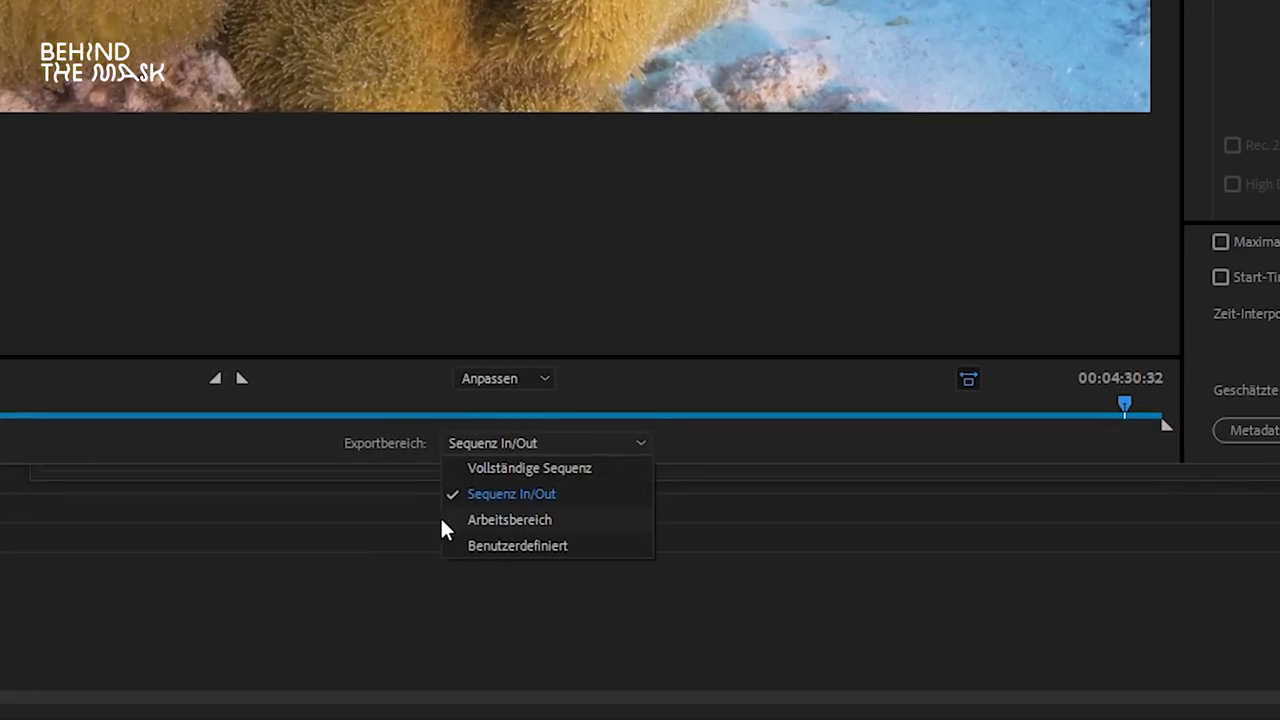
pyautogui.click(445, 520)
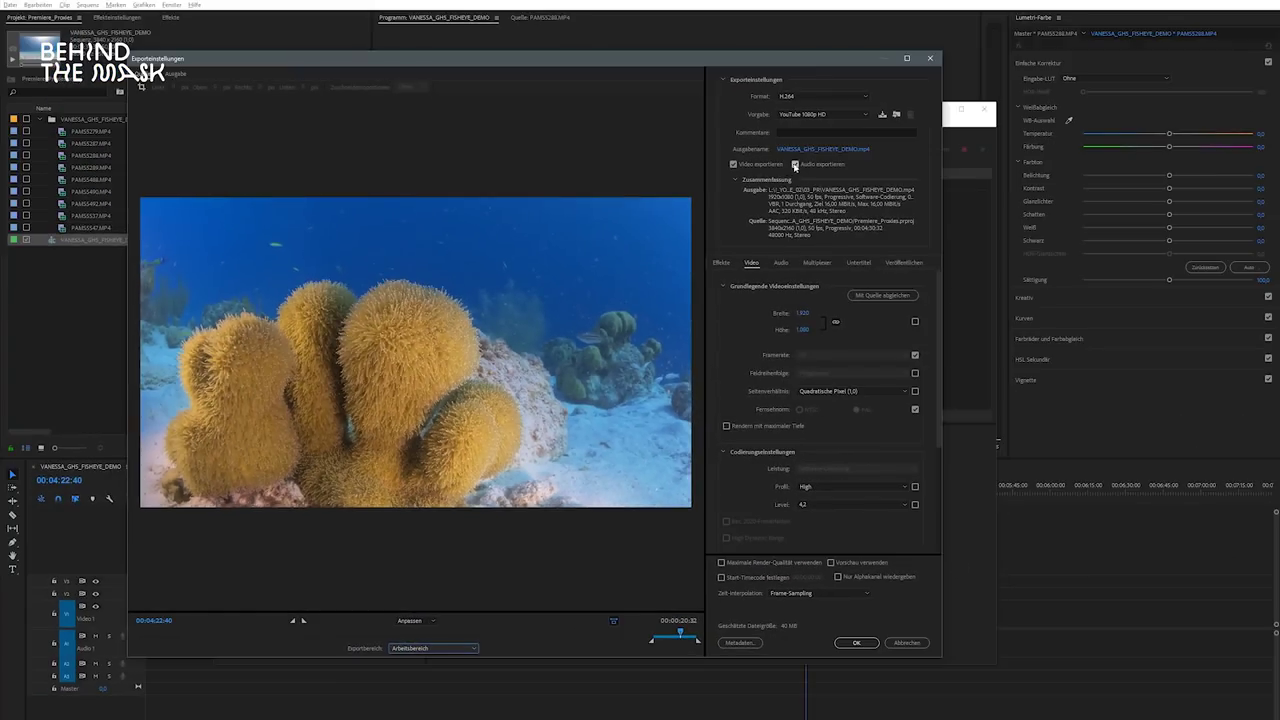
pyautogui.scroll(-4, 750, 490)
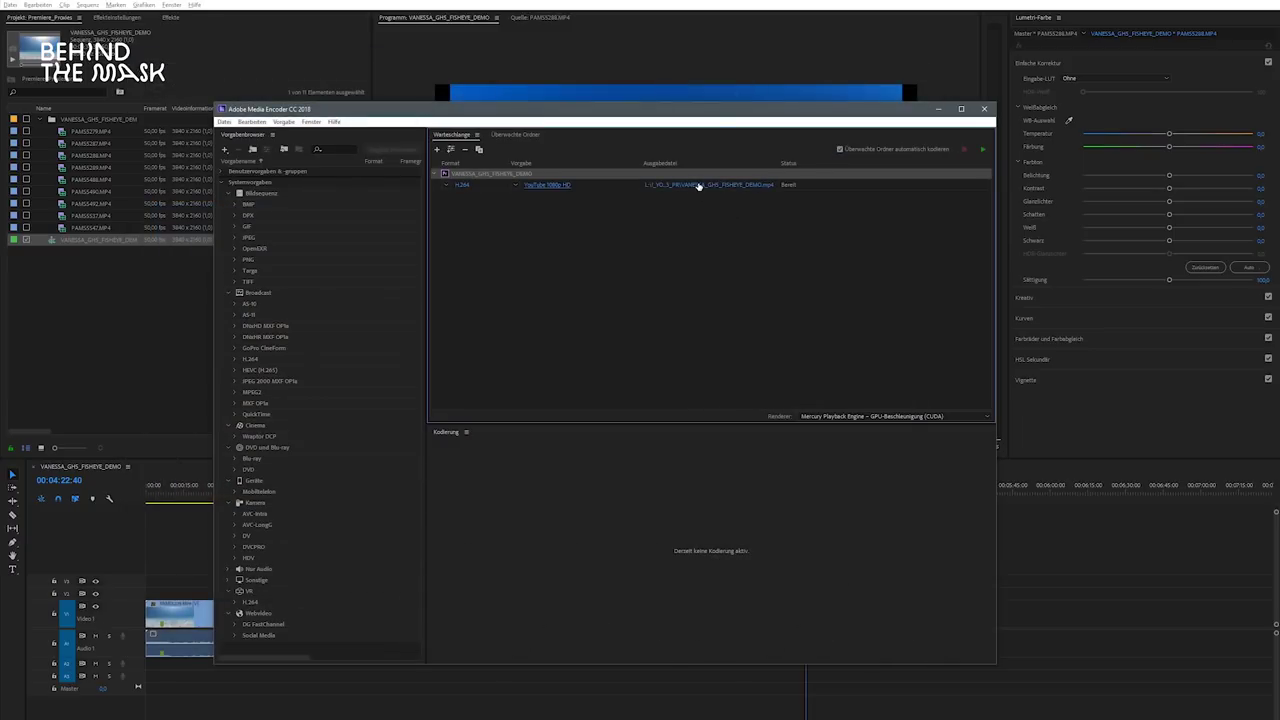
pyautogui.click(701, 186)
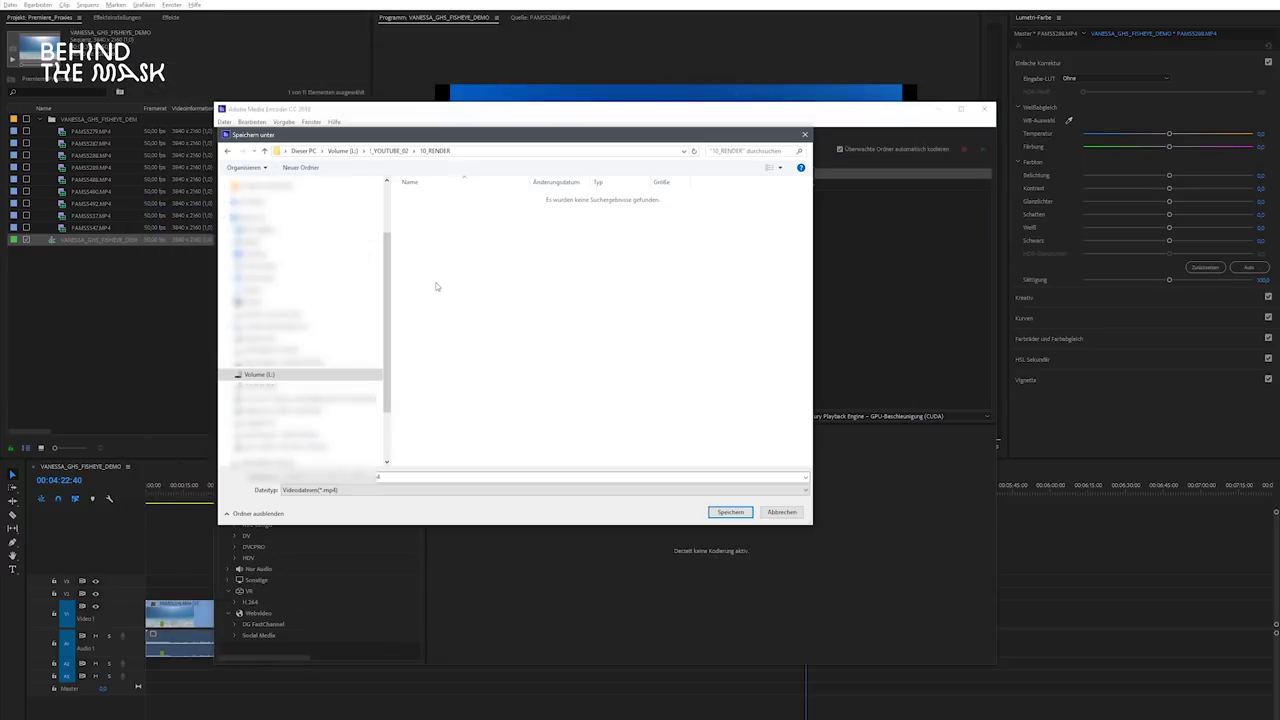
pyautogui.click(729, 512)
pyautogui.click(985, 150)
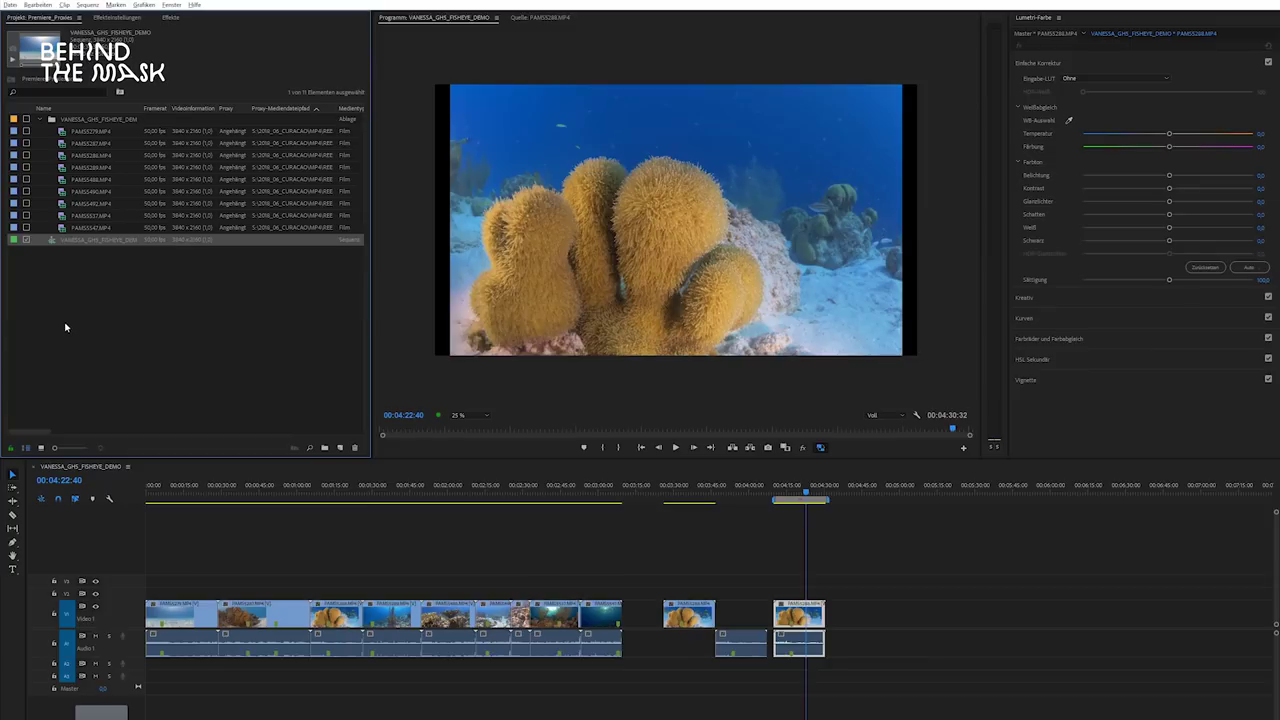
# Step: Import the rendered 1920x1080 MP4, build a sequence from it, and view 00:00:08:20 at 100 %
pyautogui.moveTo(63, 329); pyautogui.dragTo(65, 311)
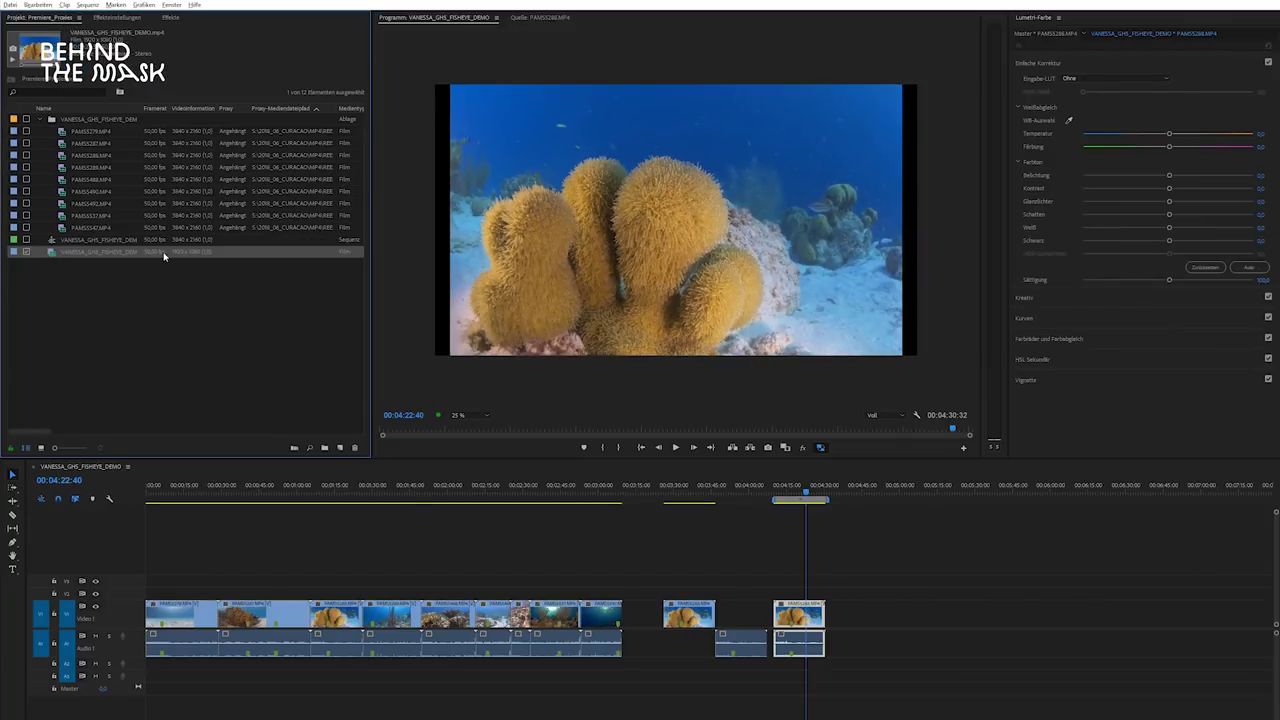
pyautogui.moveTo(343, 450); pyautogui.dragTo(342, 450)
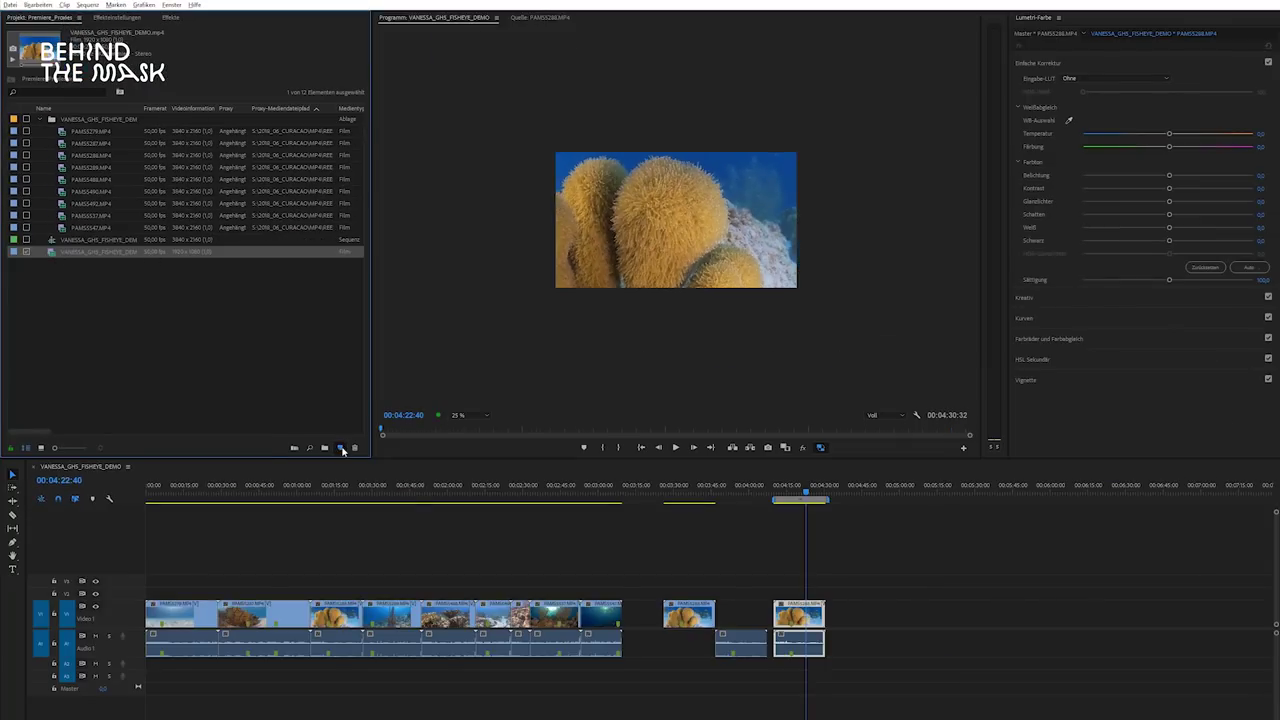
pyautogui.click(158, 495)
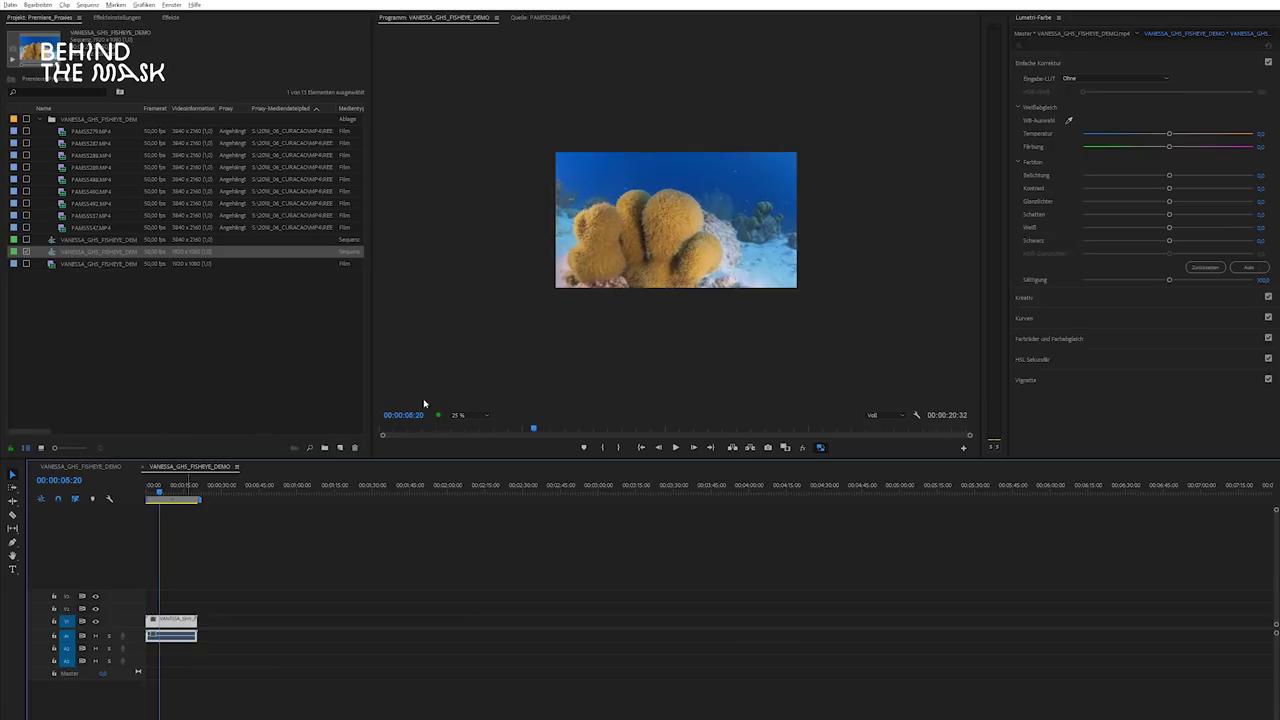
pyautogui.click(471, 419)
pyautogui.click(474, 477)
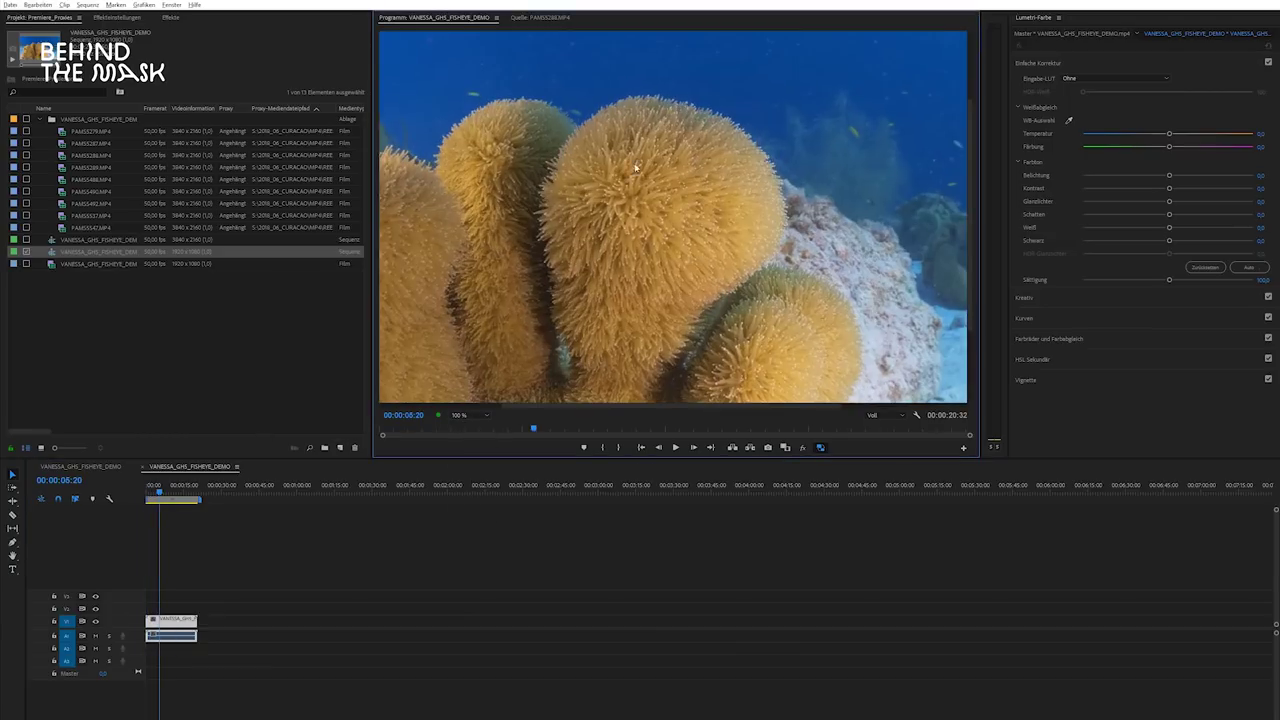